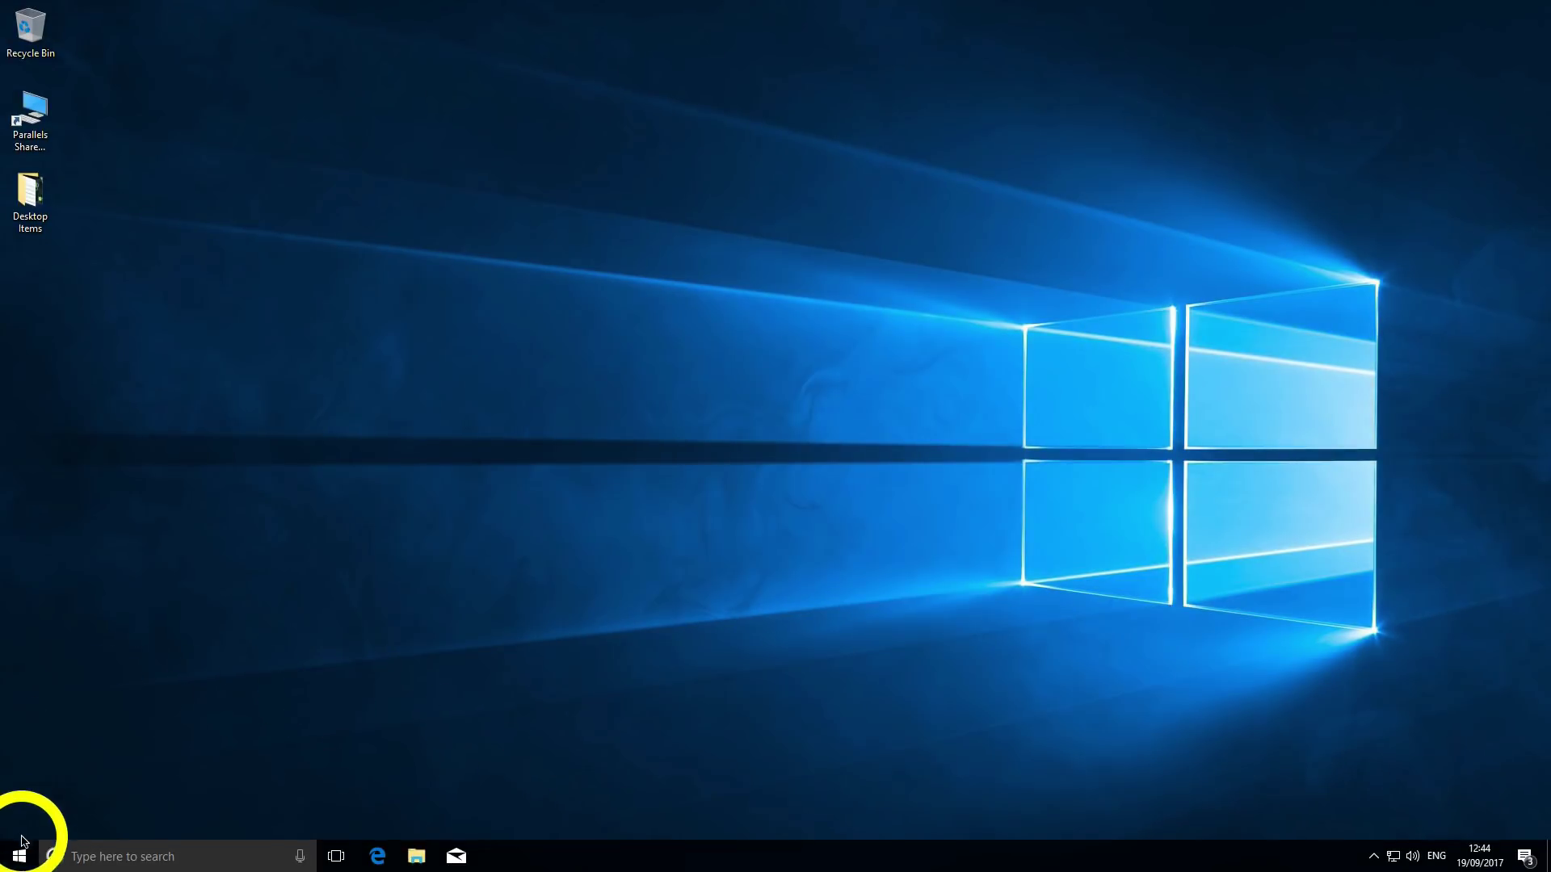
- Launch the OneDrive app from the Start menu
click(20, 857)
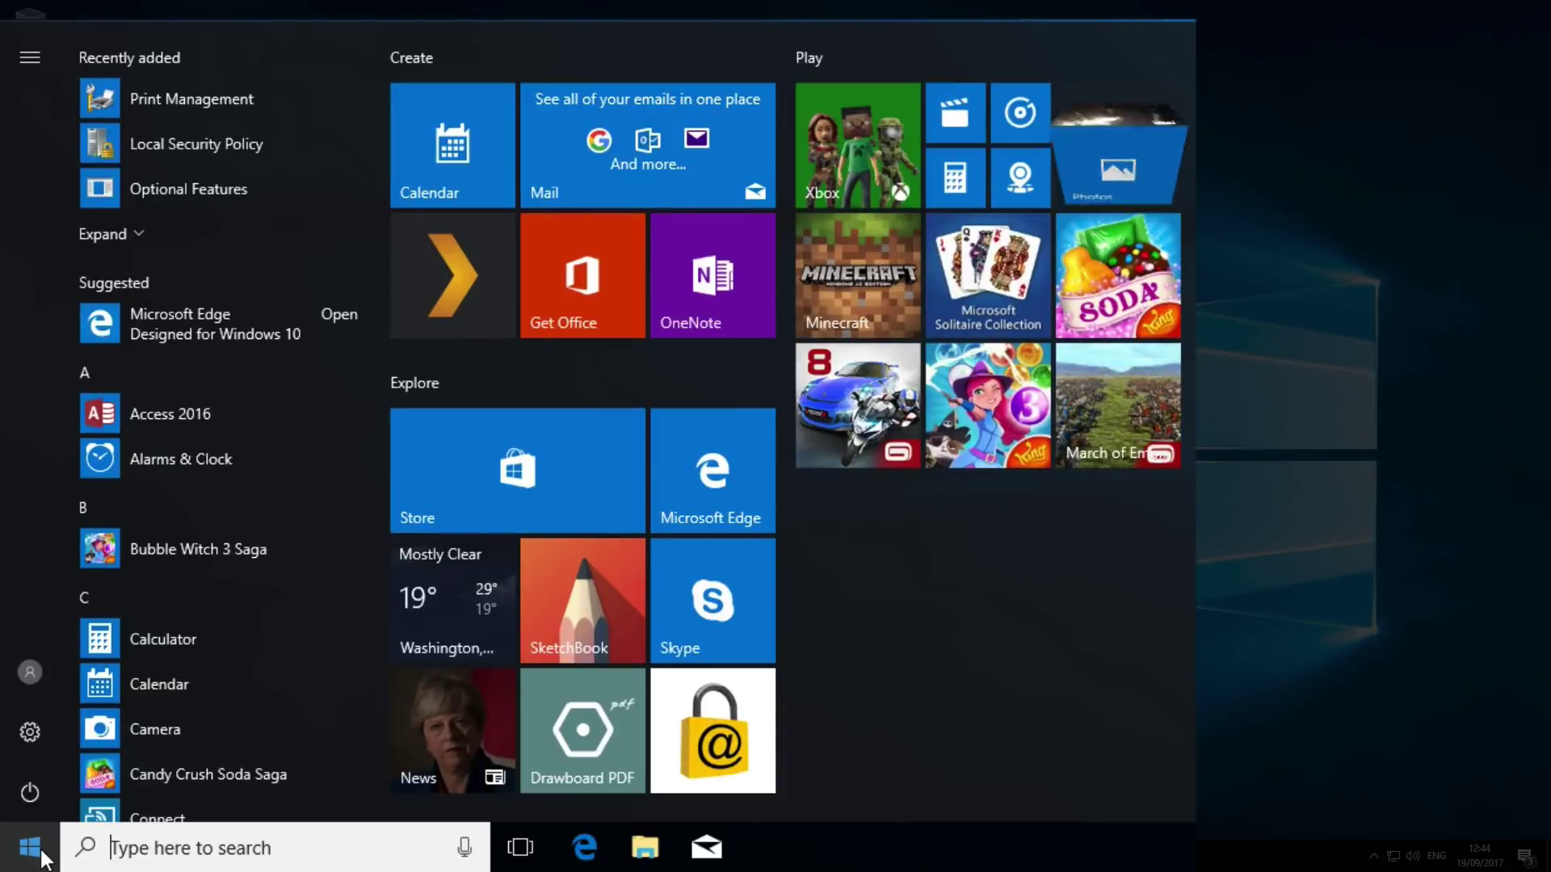
drag(376, 184, 330, 510)
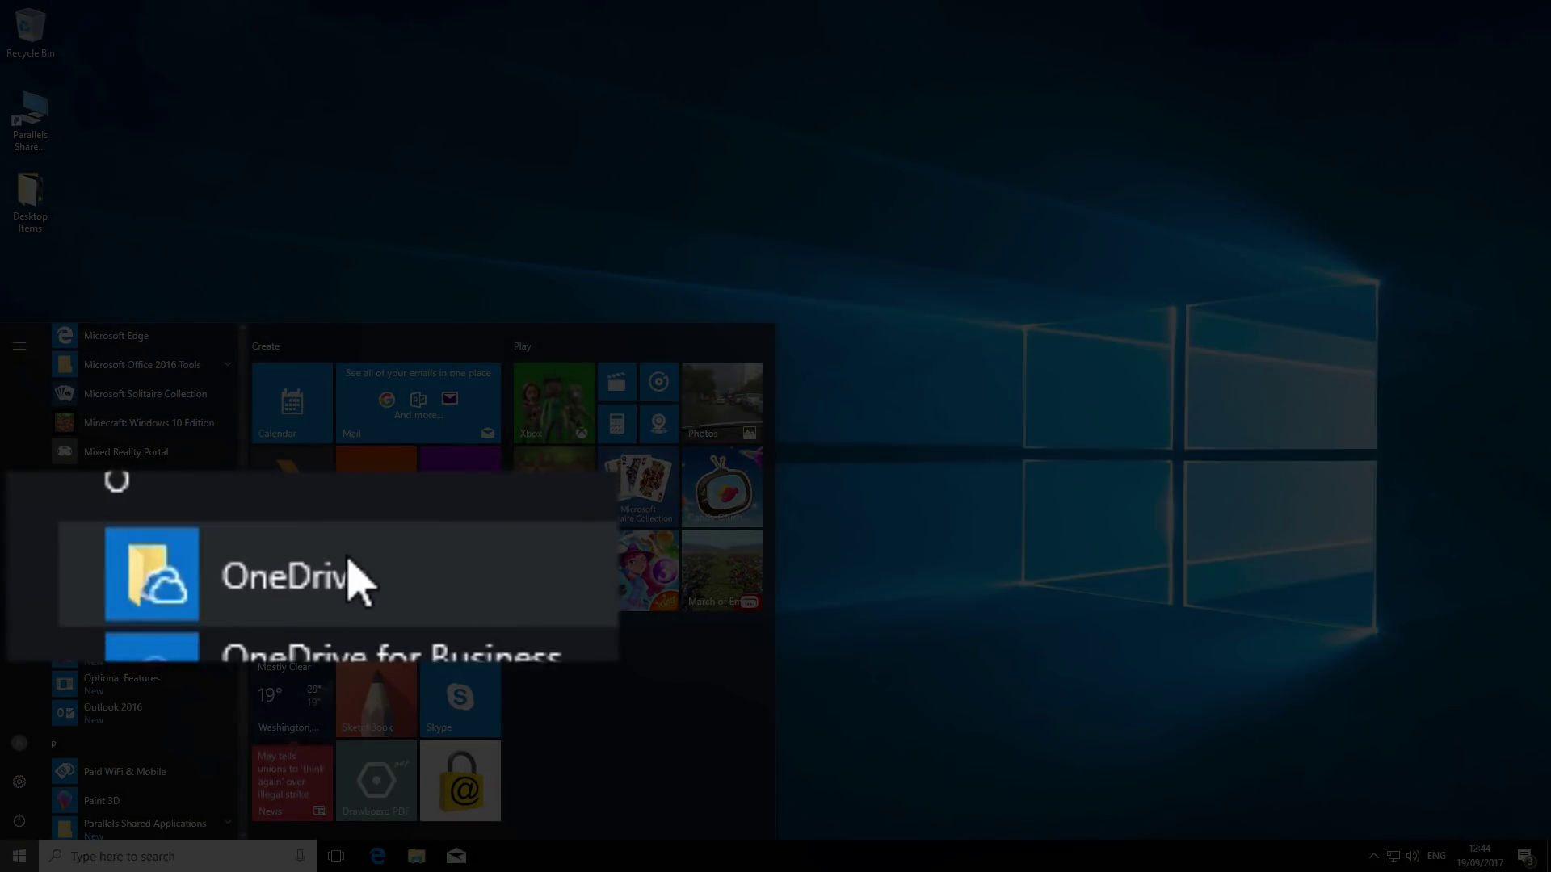
click(227, 570)
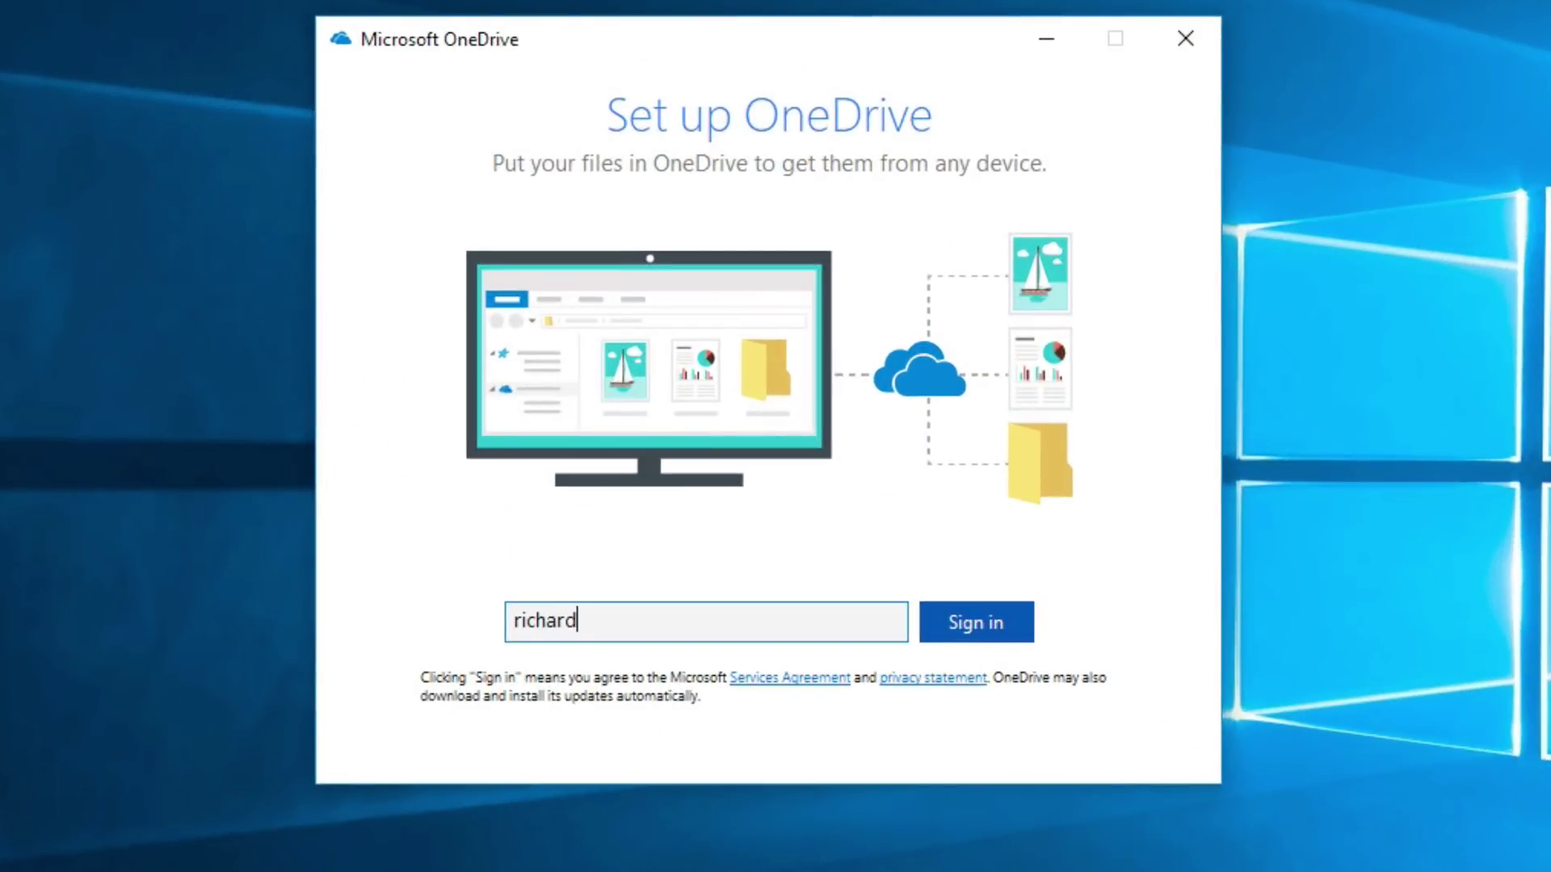
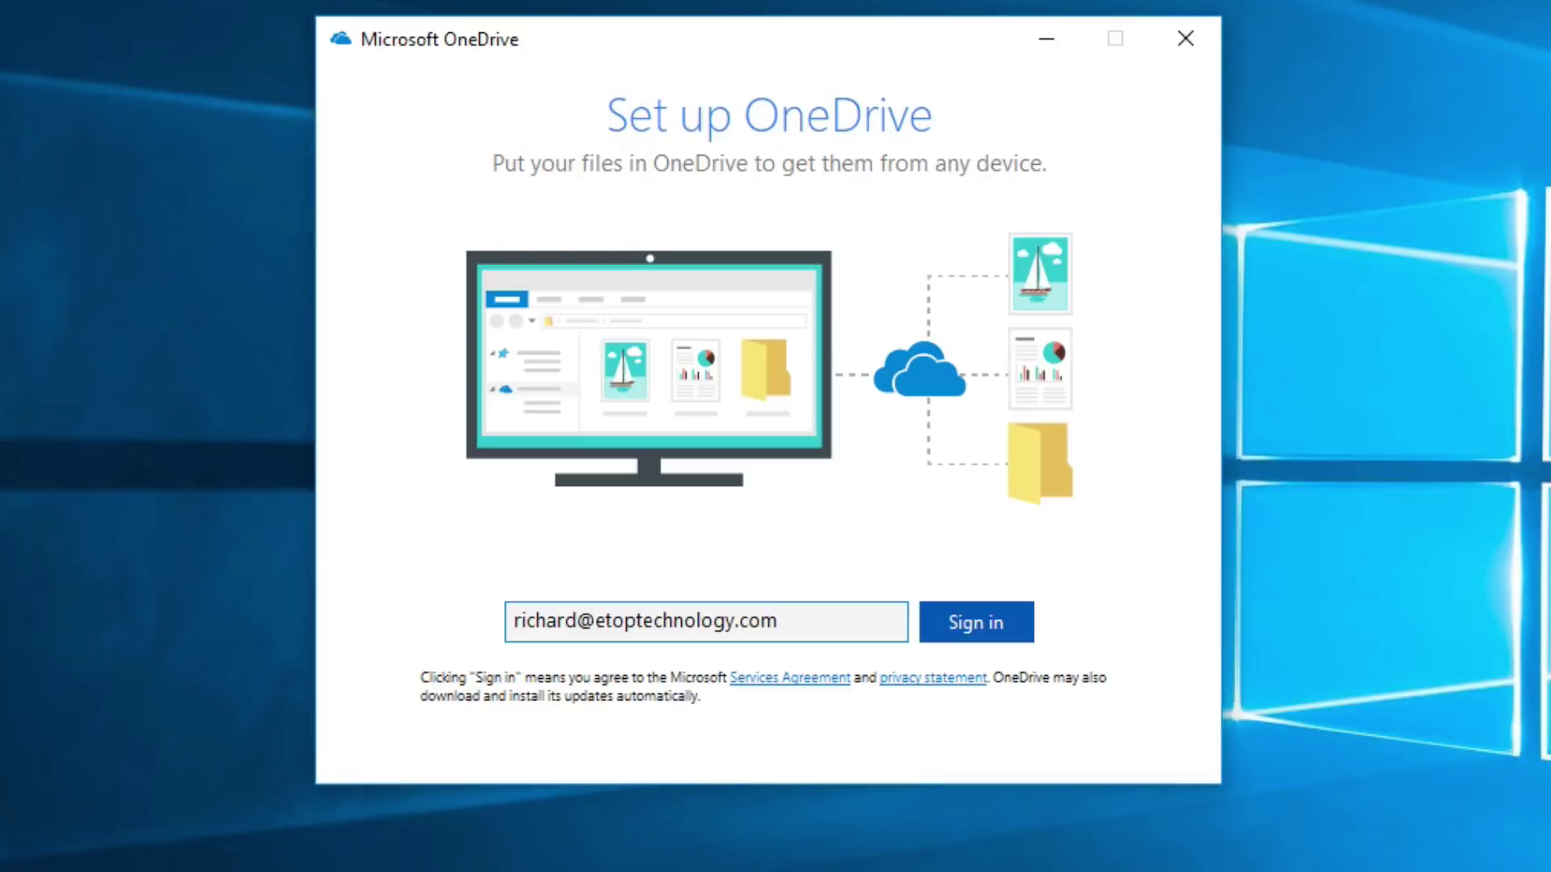
- Sign in to OneDrive with the work e-mail address and account password, then continue to folder setup
click(976, 627)
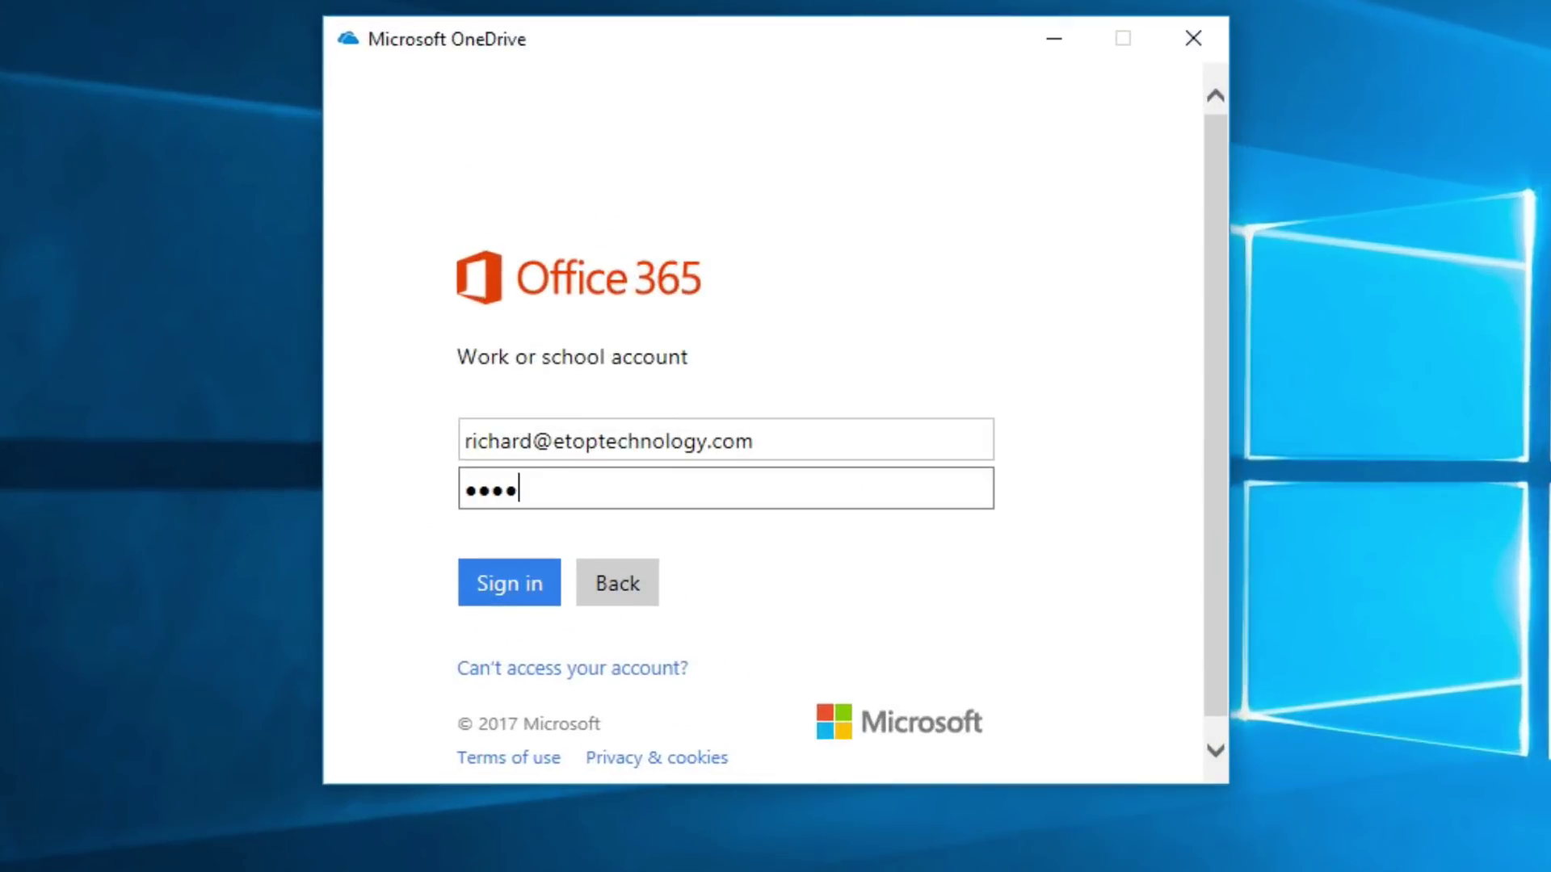
text(****)
click(502, 589)
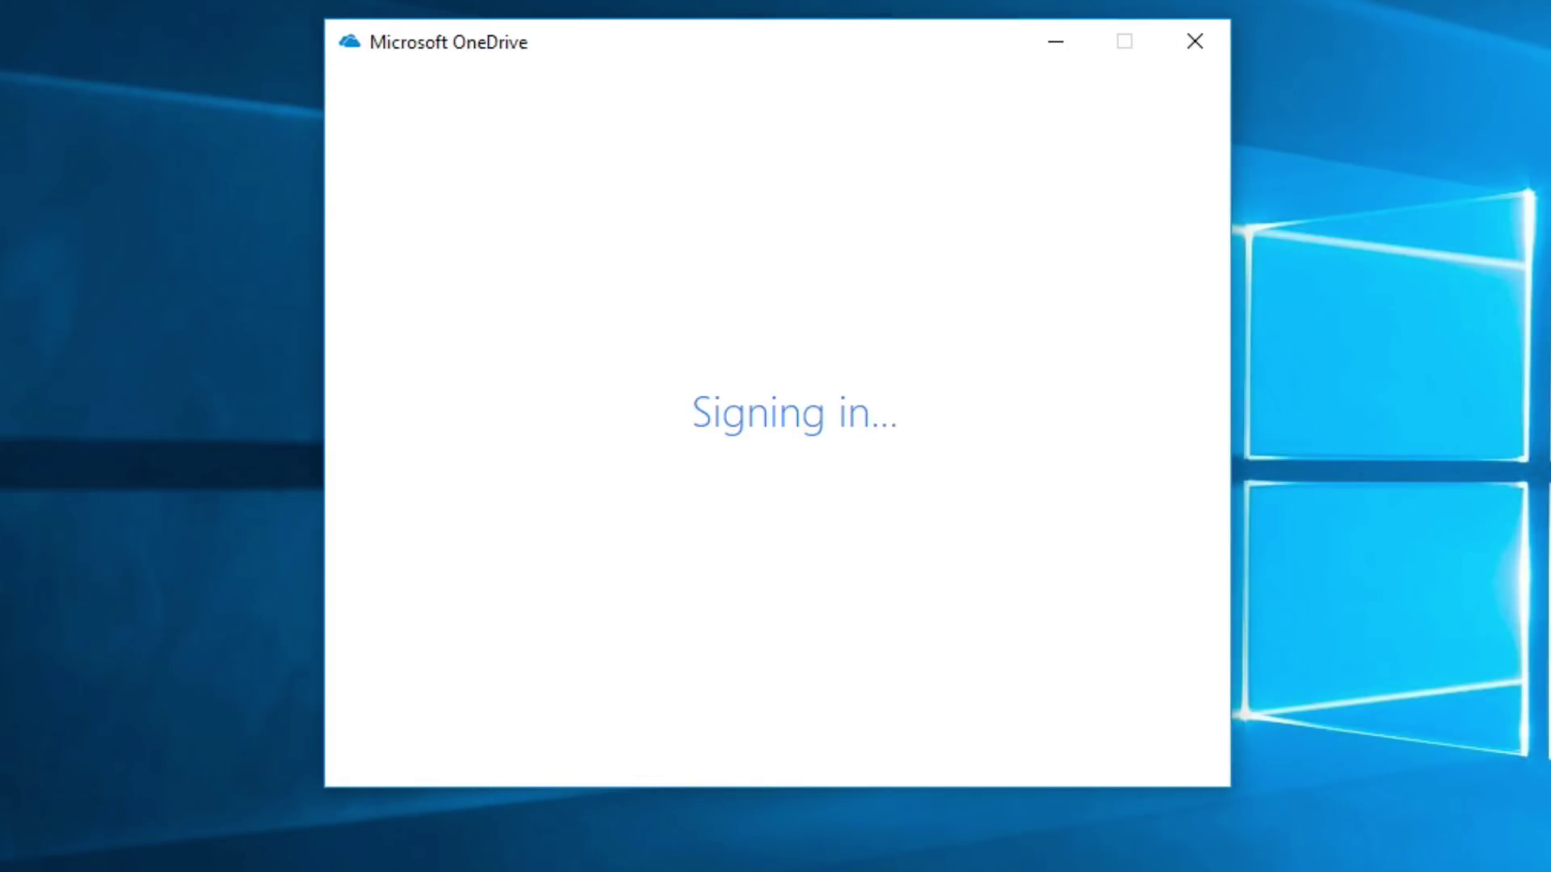
key(Return)
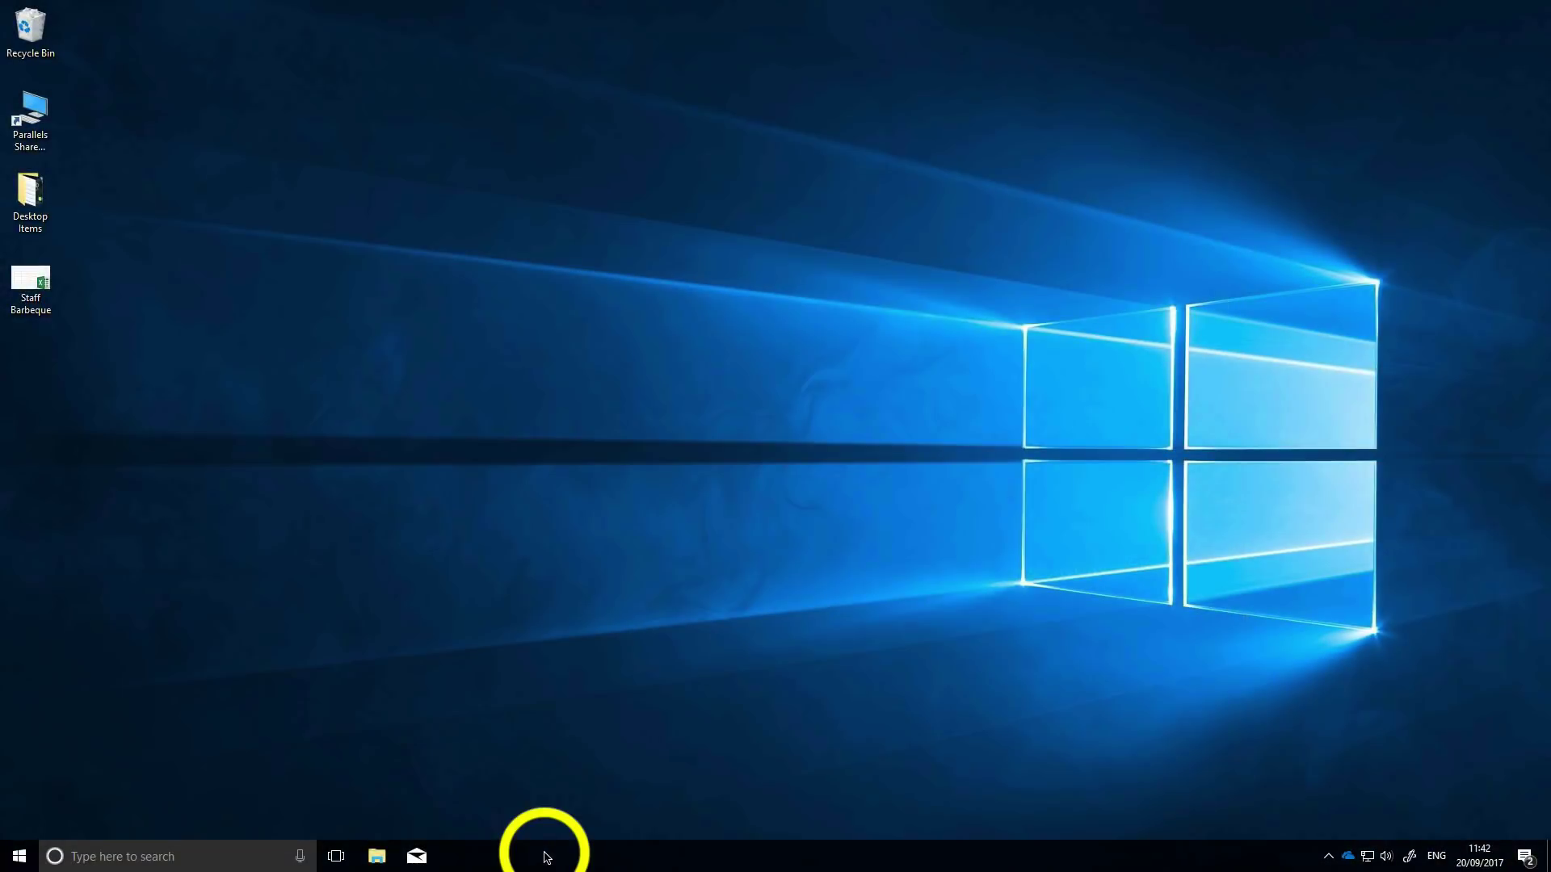
- Open File Explorer from the Start button's power-user menu and go to OneDrive - eTop Technology, Inc
click(17, 858)
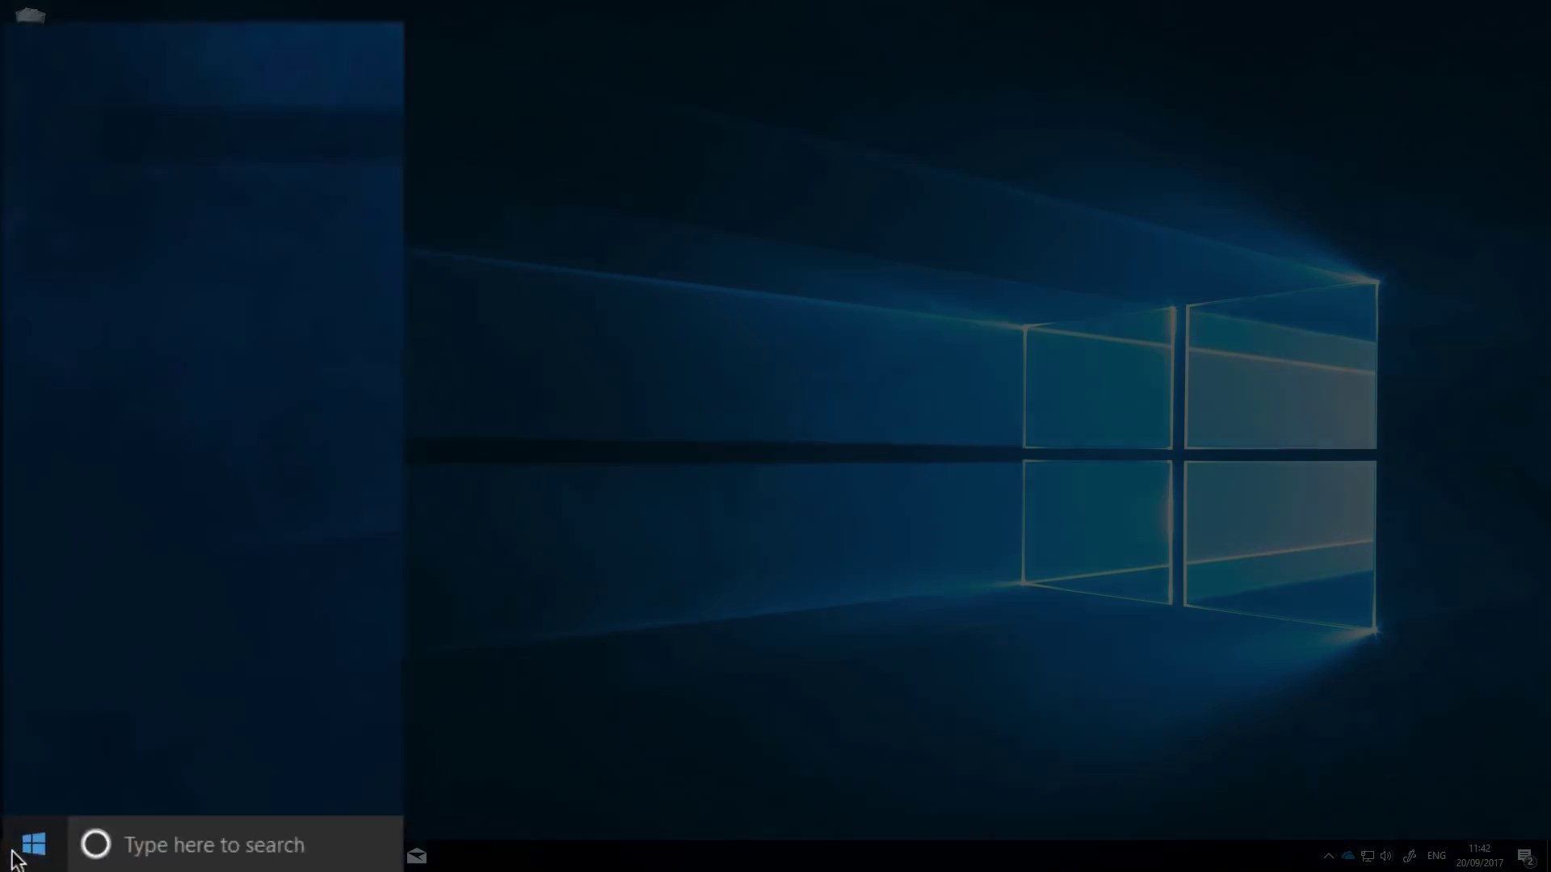
right_click(35, 846)
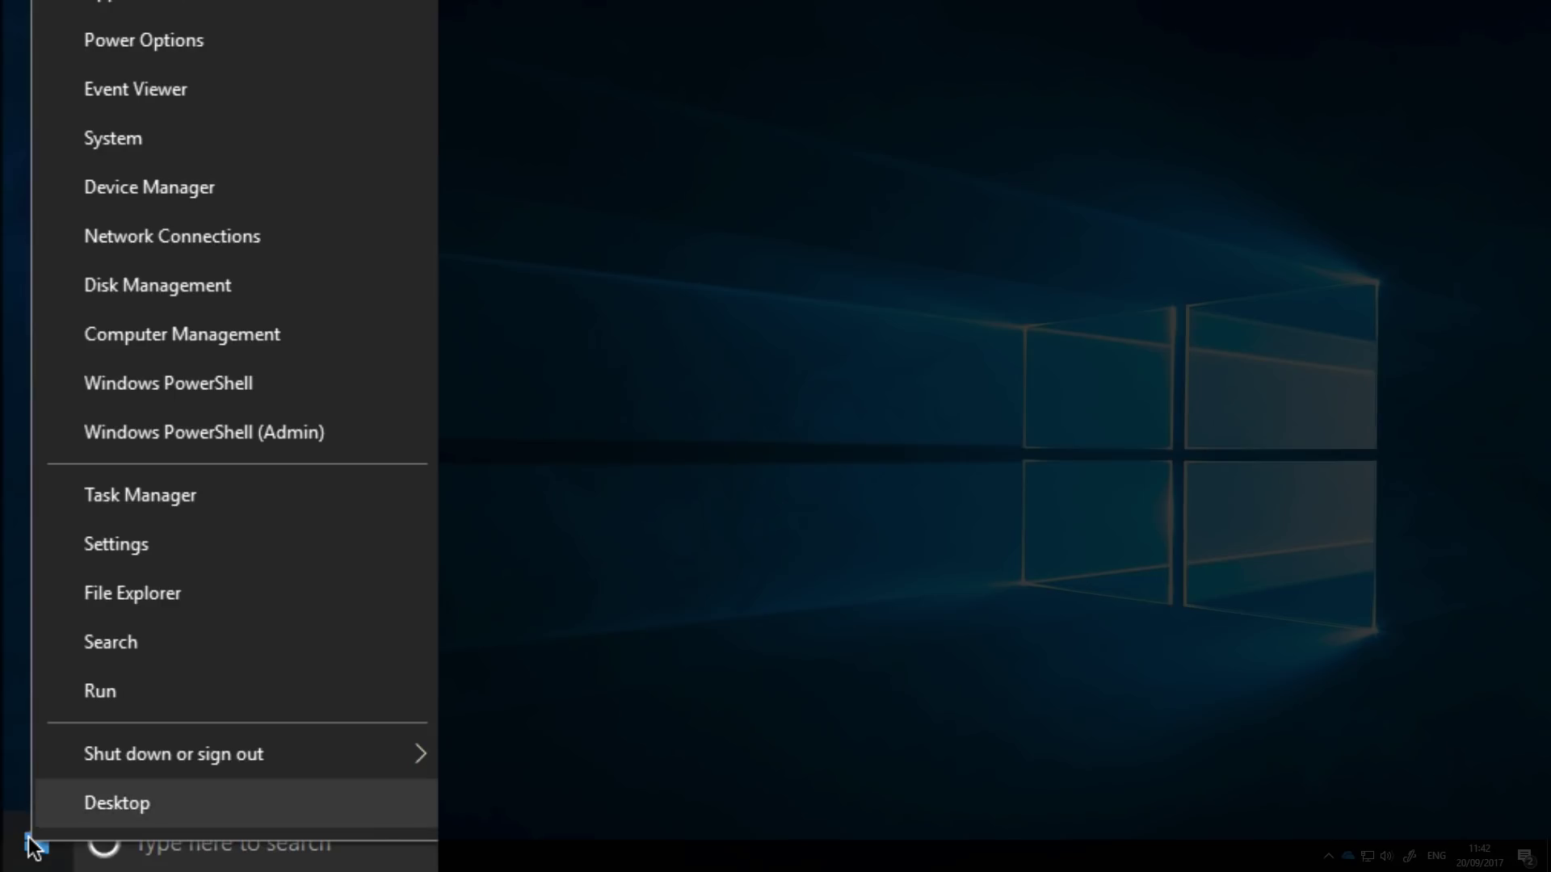
click(195, 590)
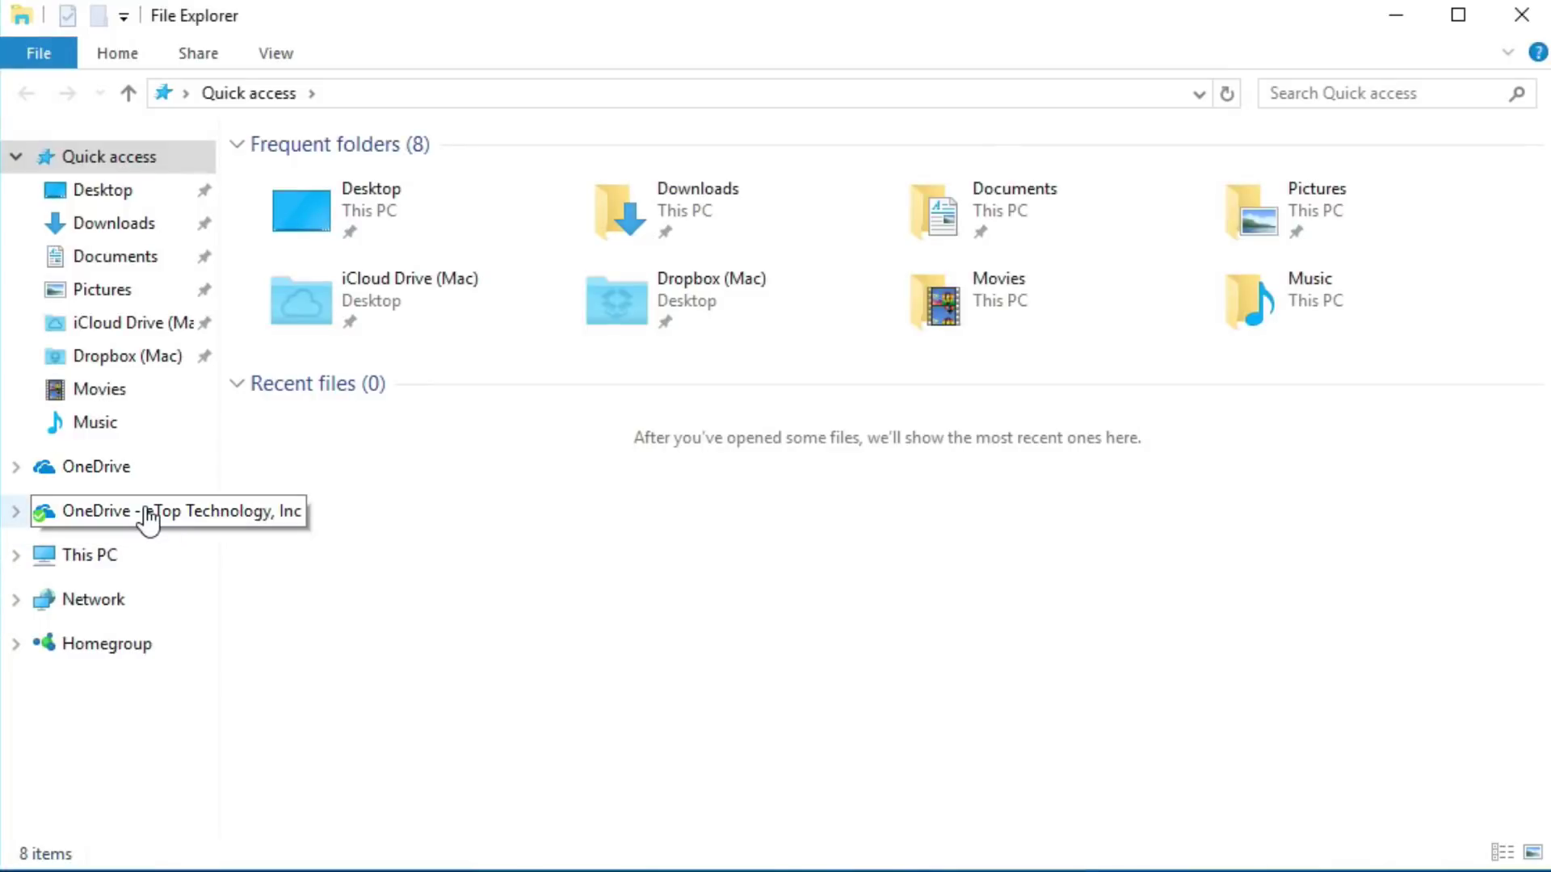
click(148, 521)
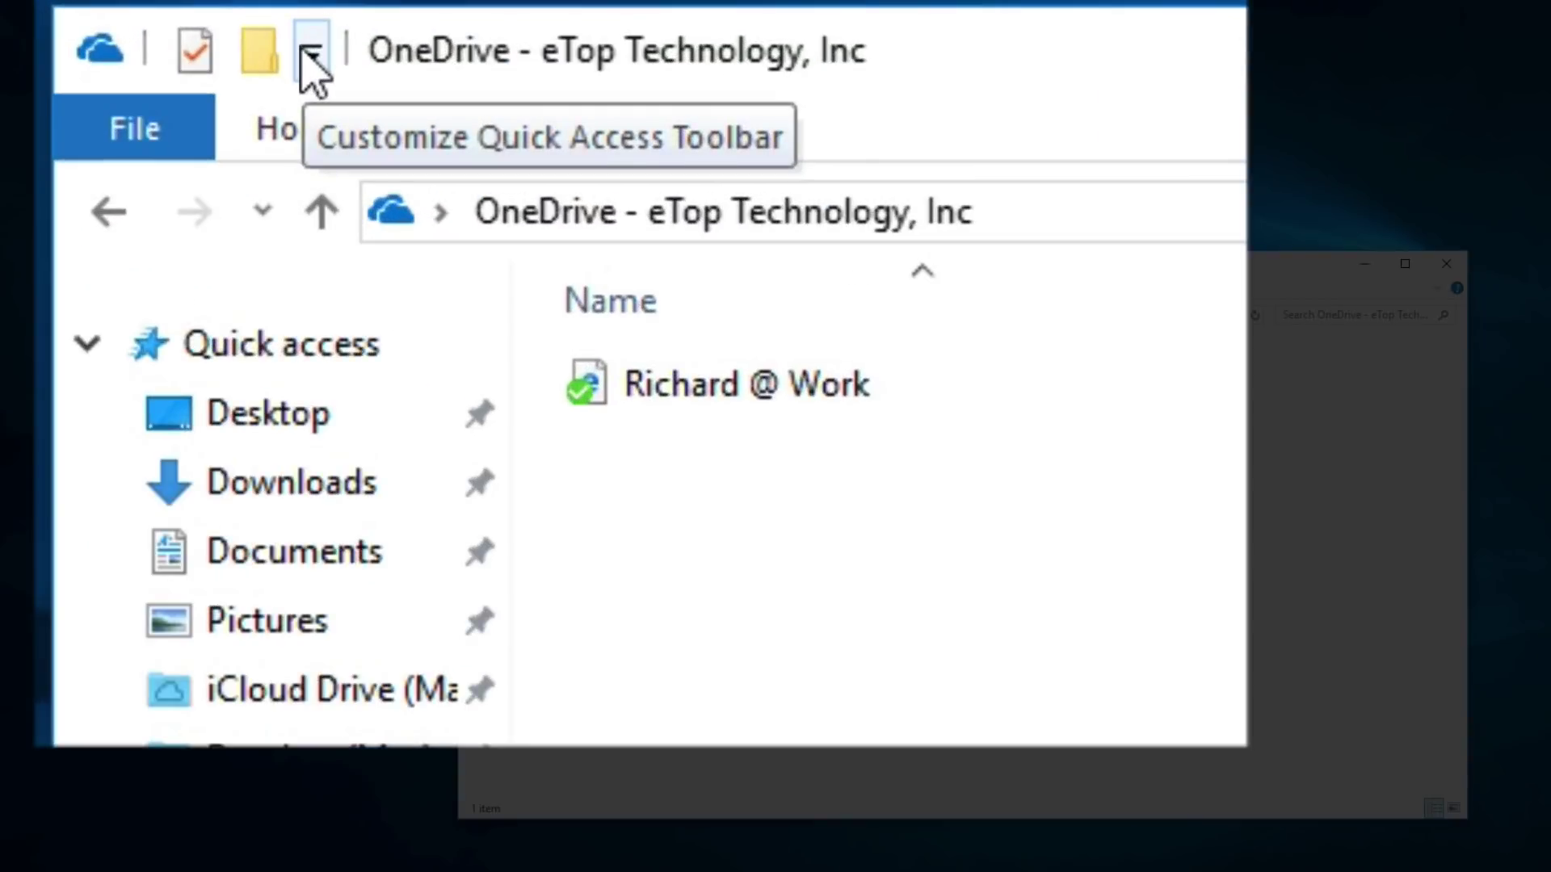
- Add Delete, Redo, Undo and Rename to the Quick Access Toolbar
click(311, 56)
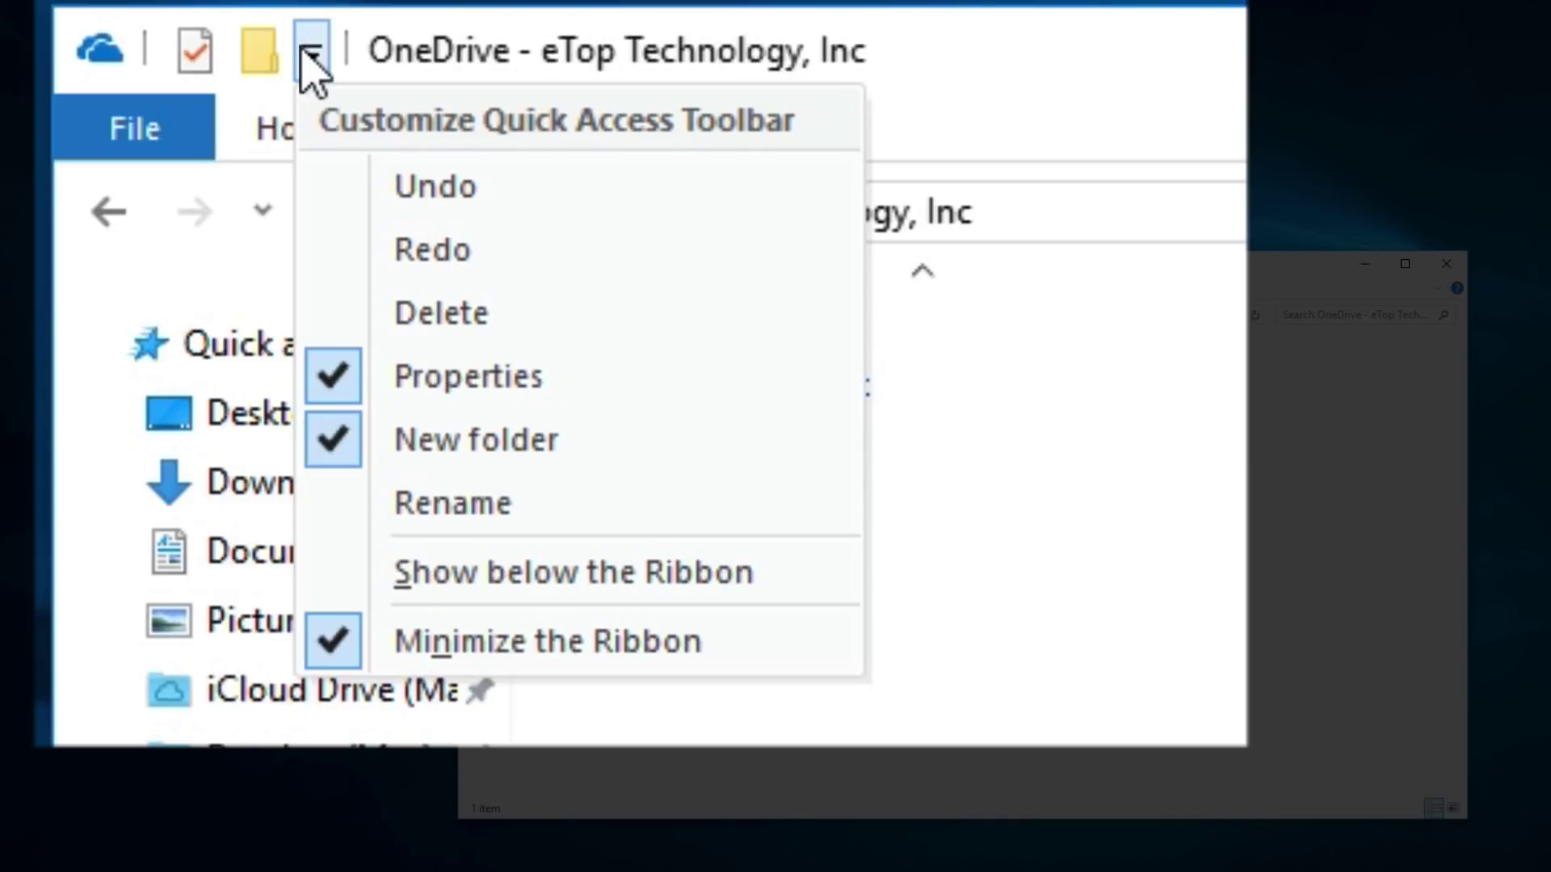
click(339, 314)
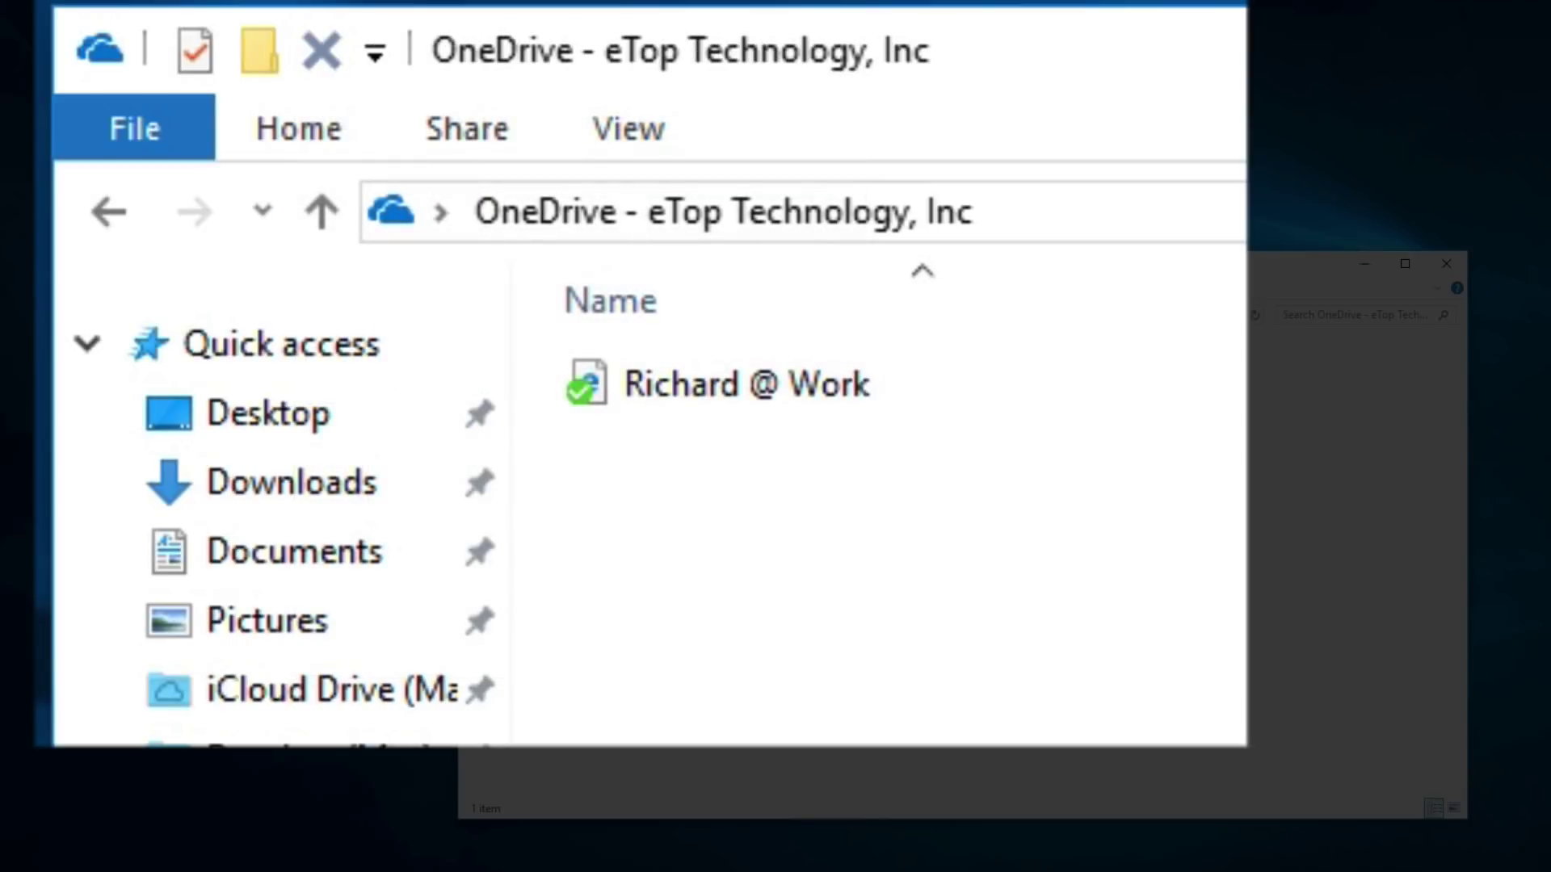
click(377, 54)
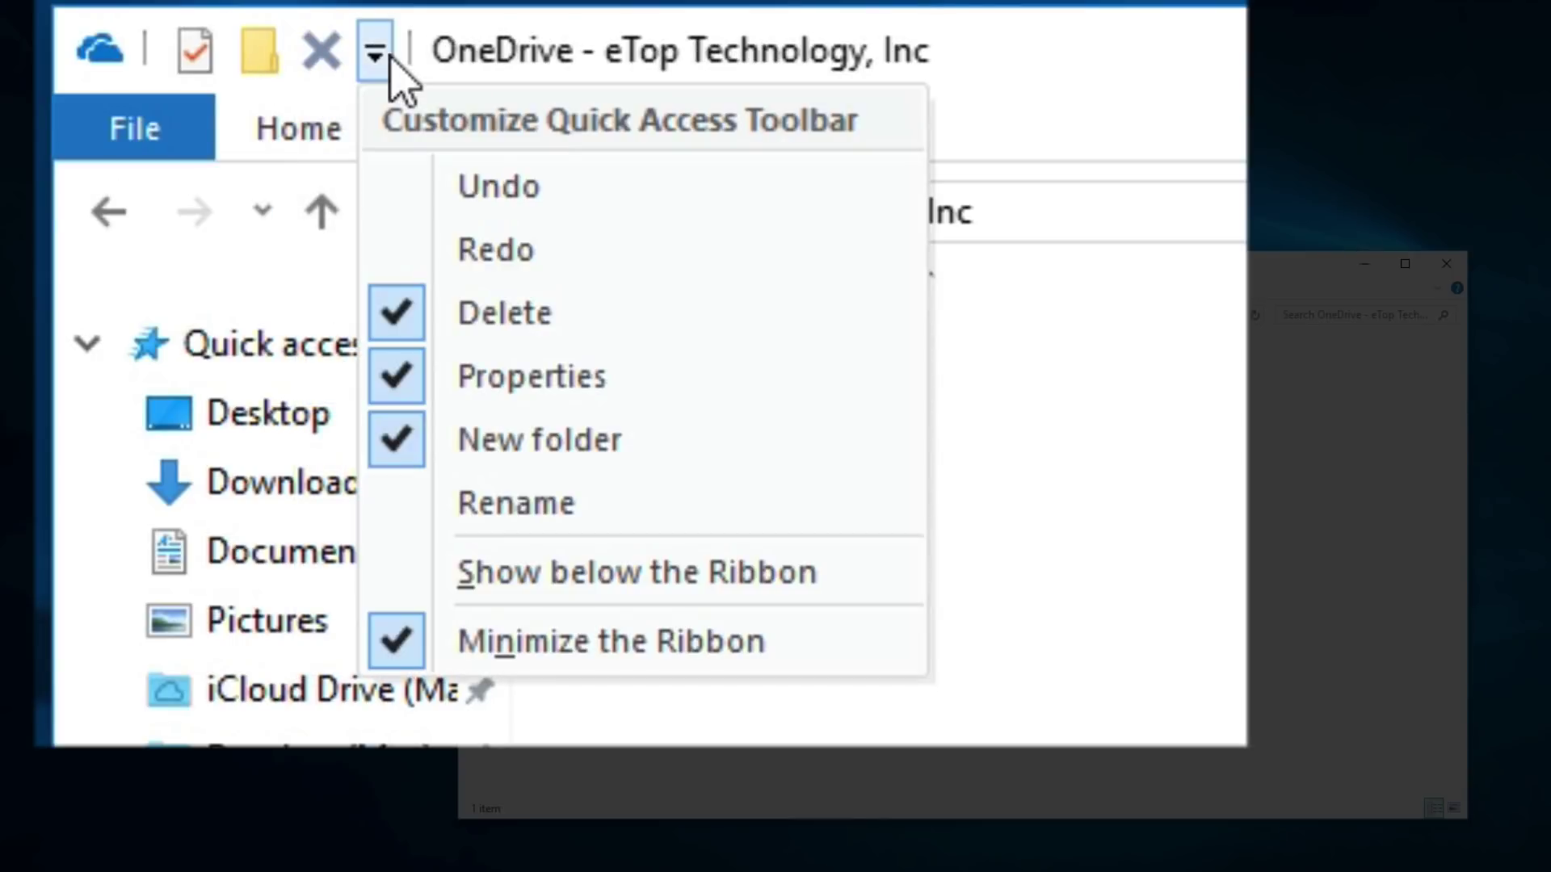
click(404, 251)
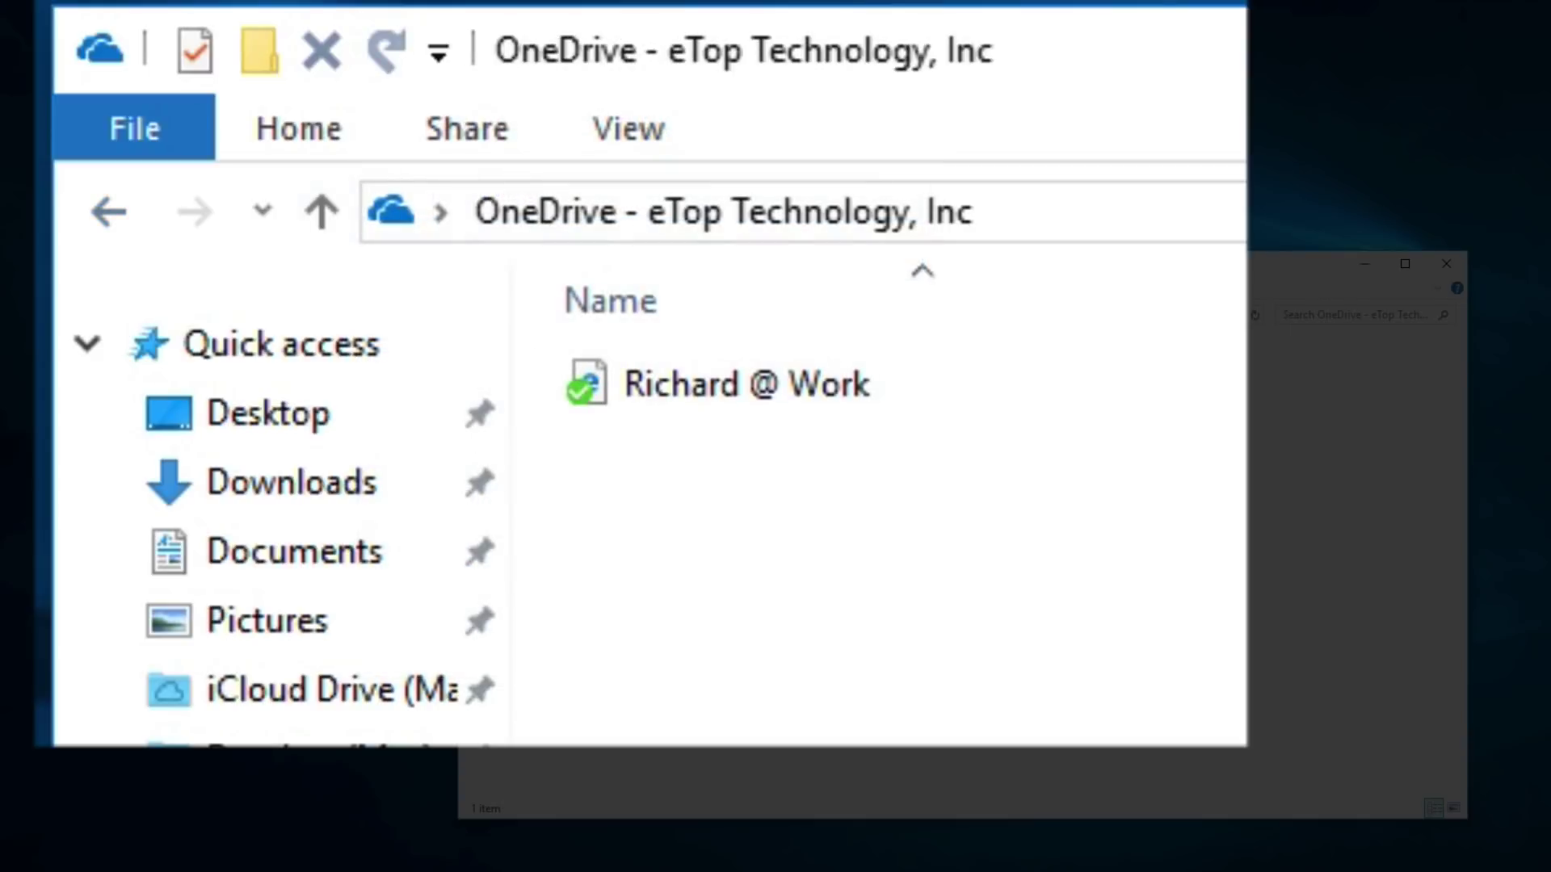
click(440, 54)
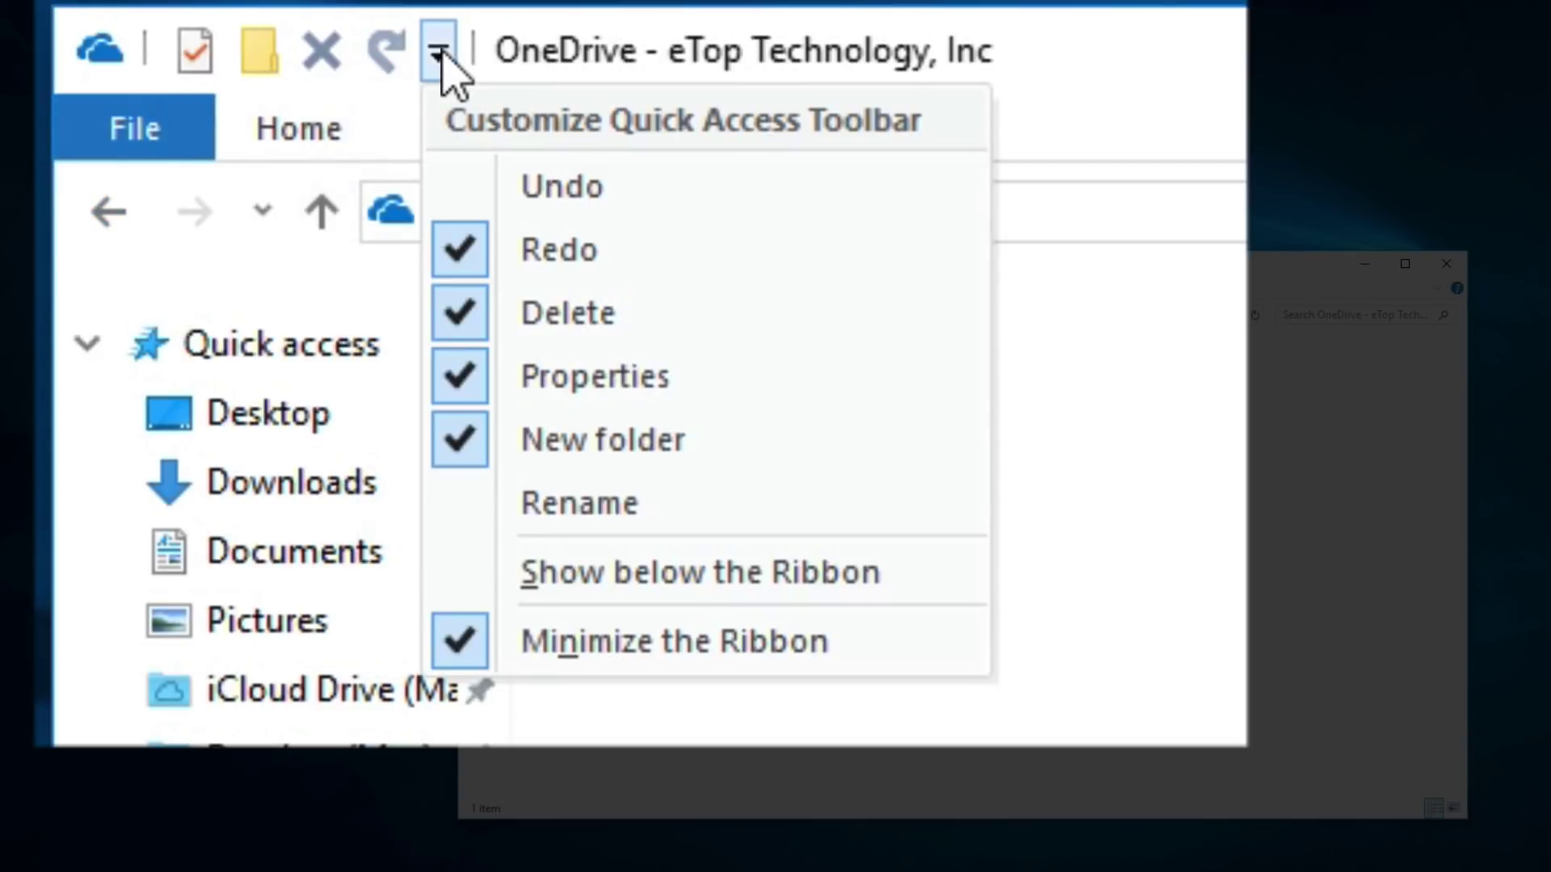
click(460, 185)
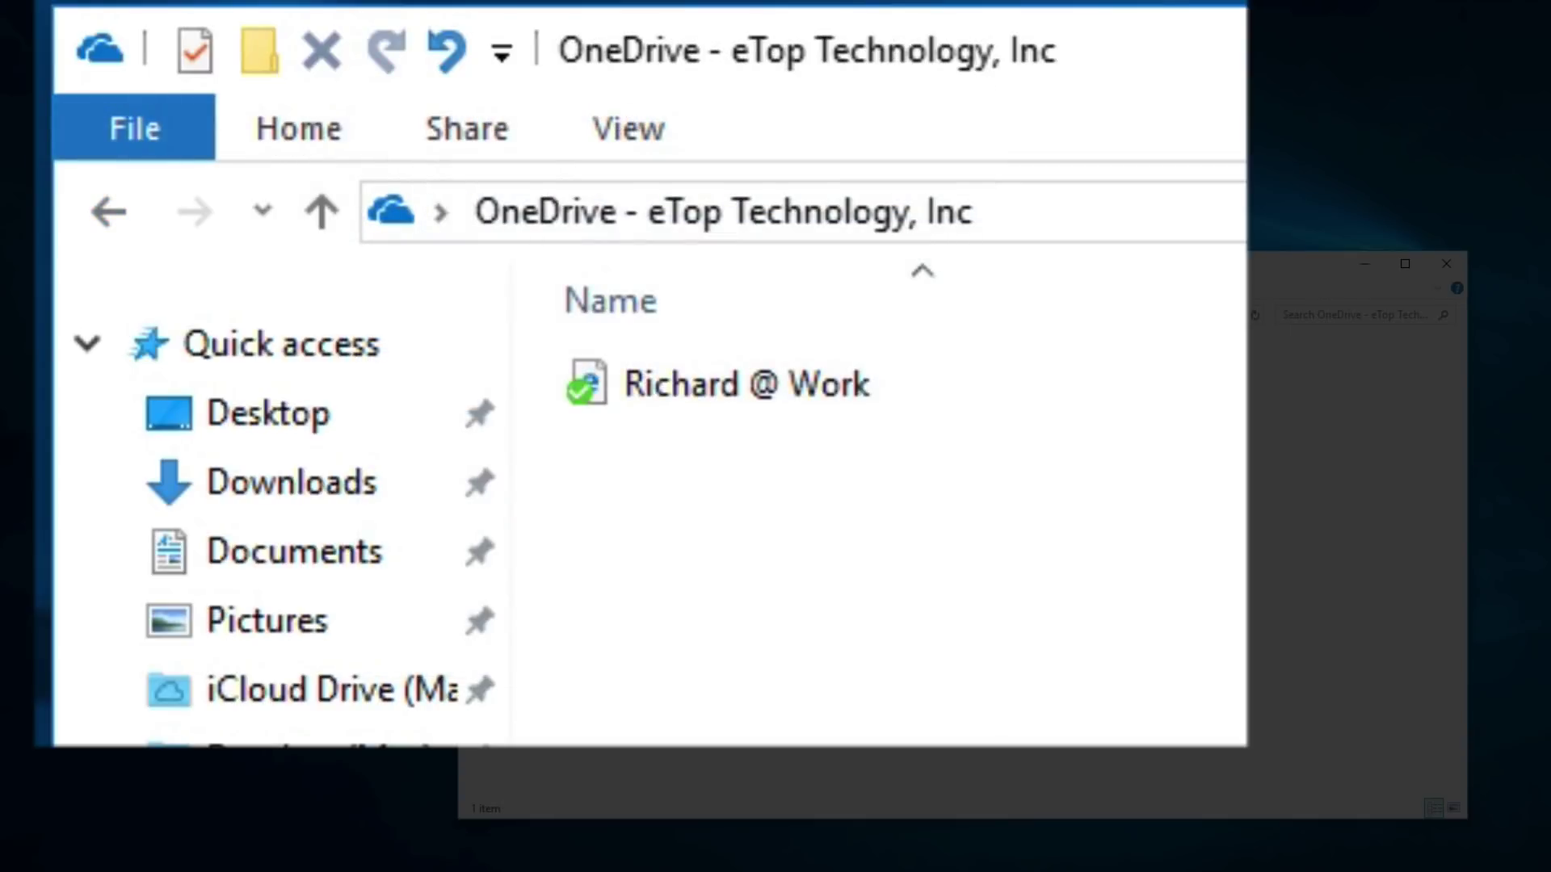
click(501, 55)
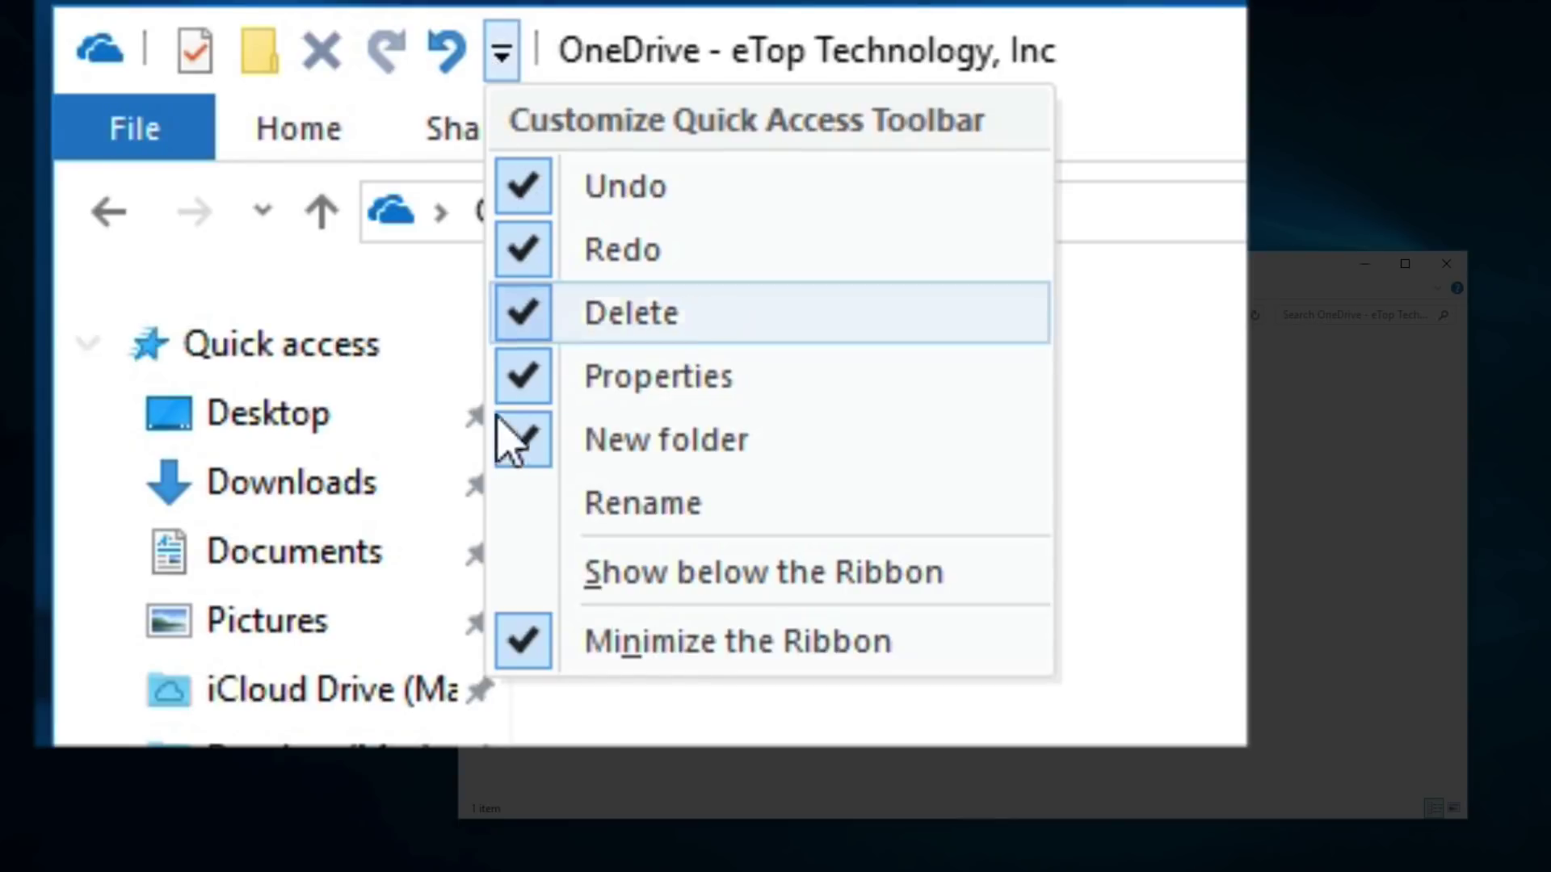
click(505, 503)
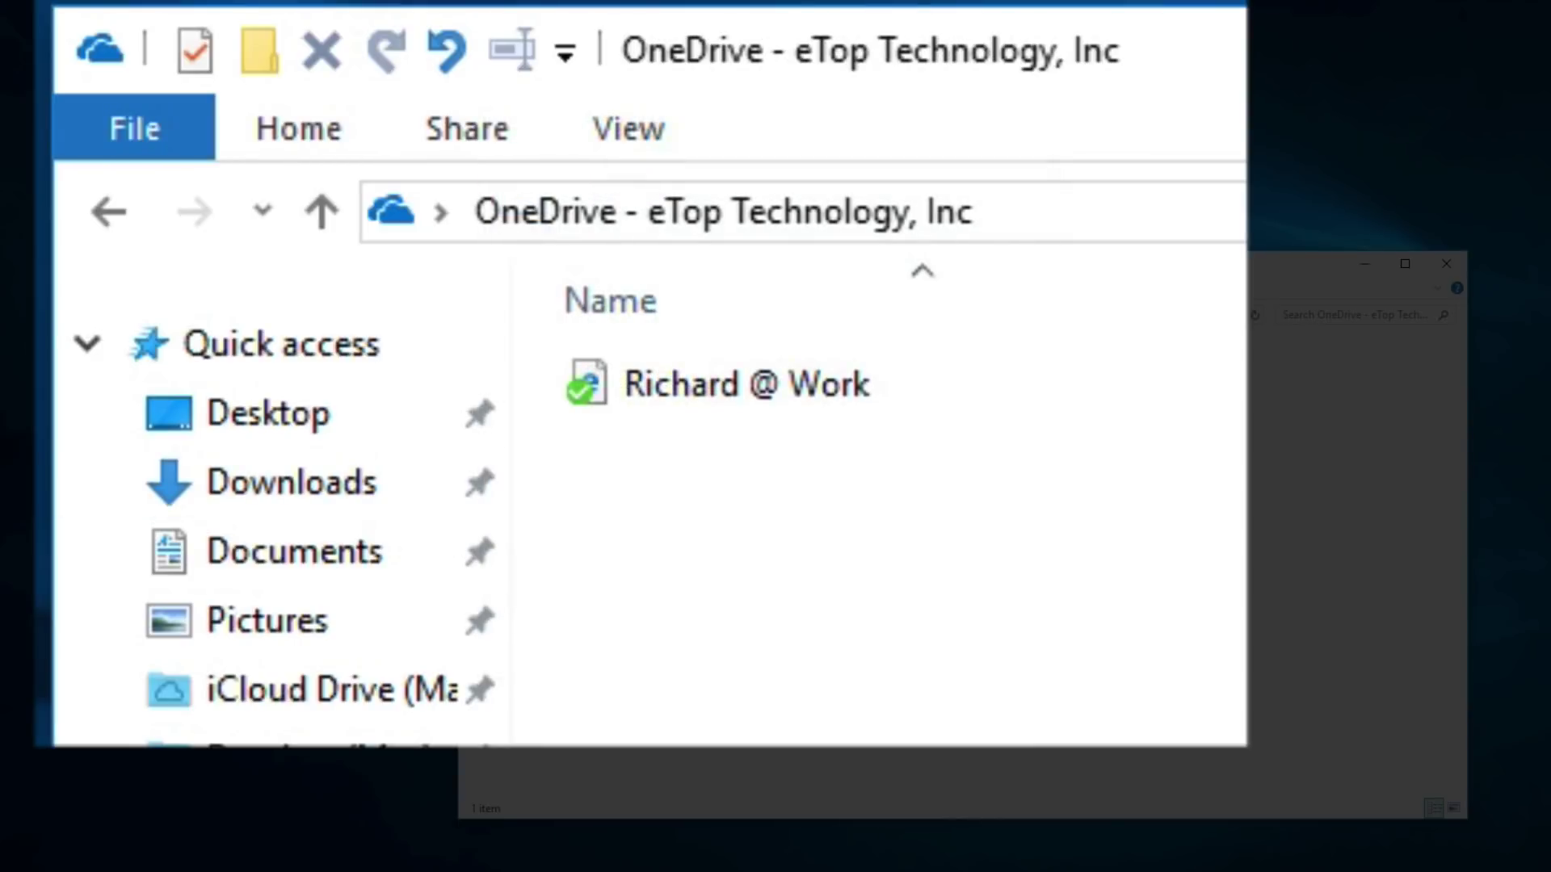
- Show the Quick Access Toolbar below the ribbon, then move it back above
click(566, 53)
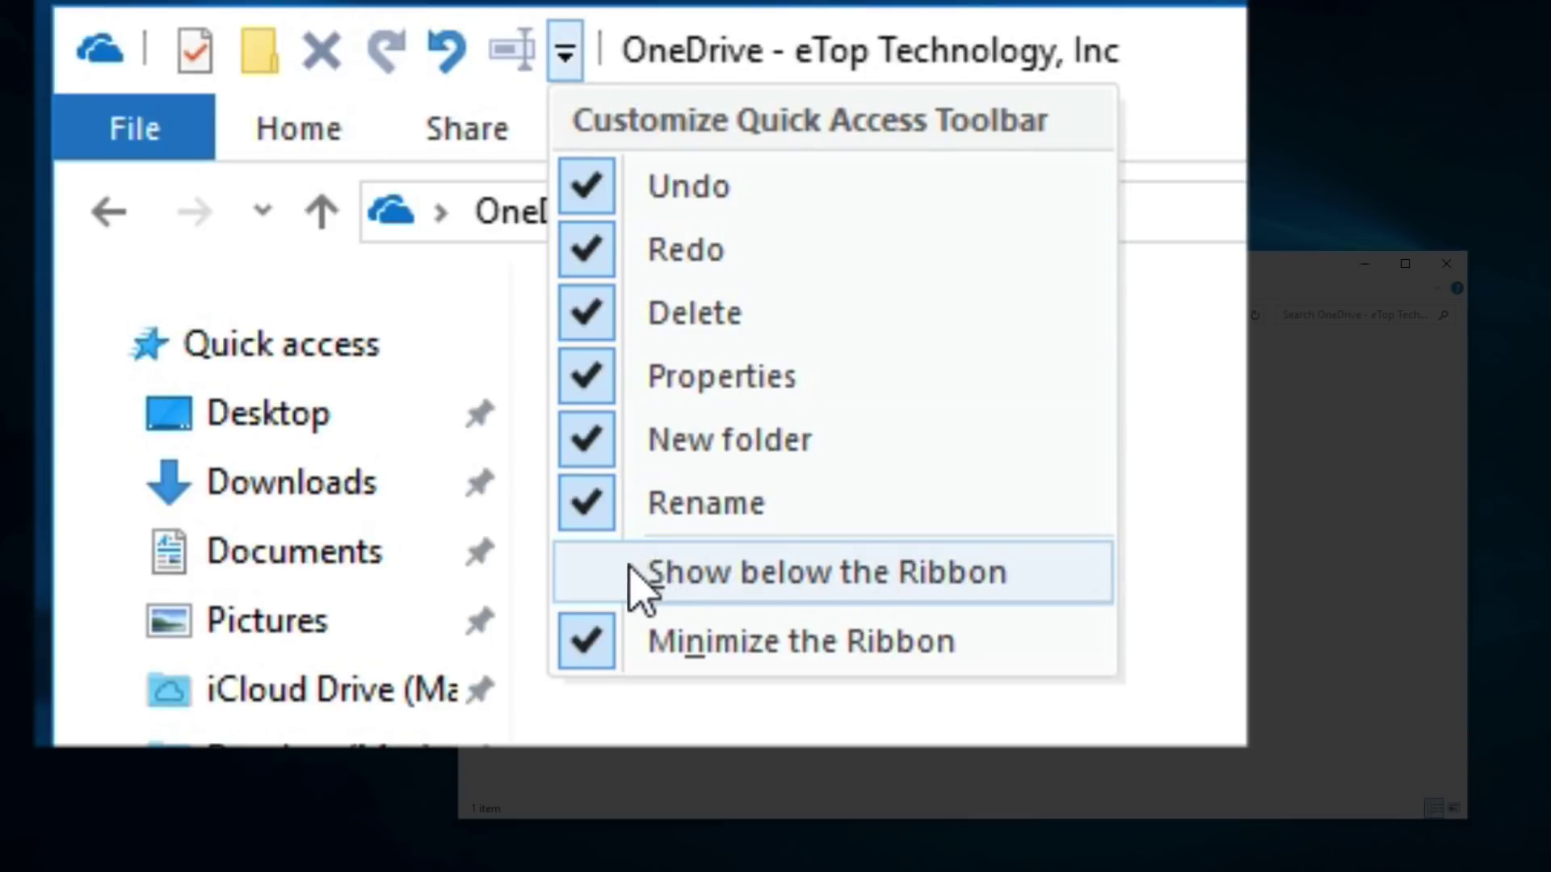
click(576, 569)
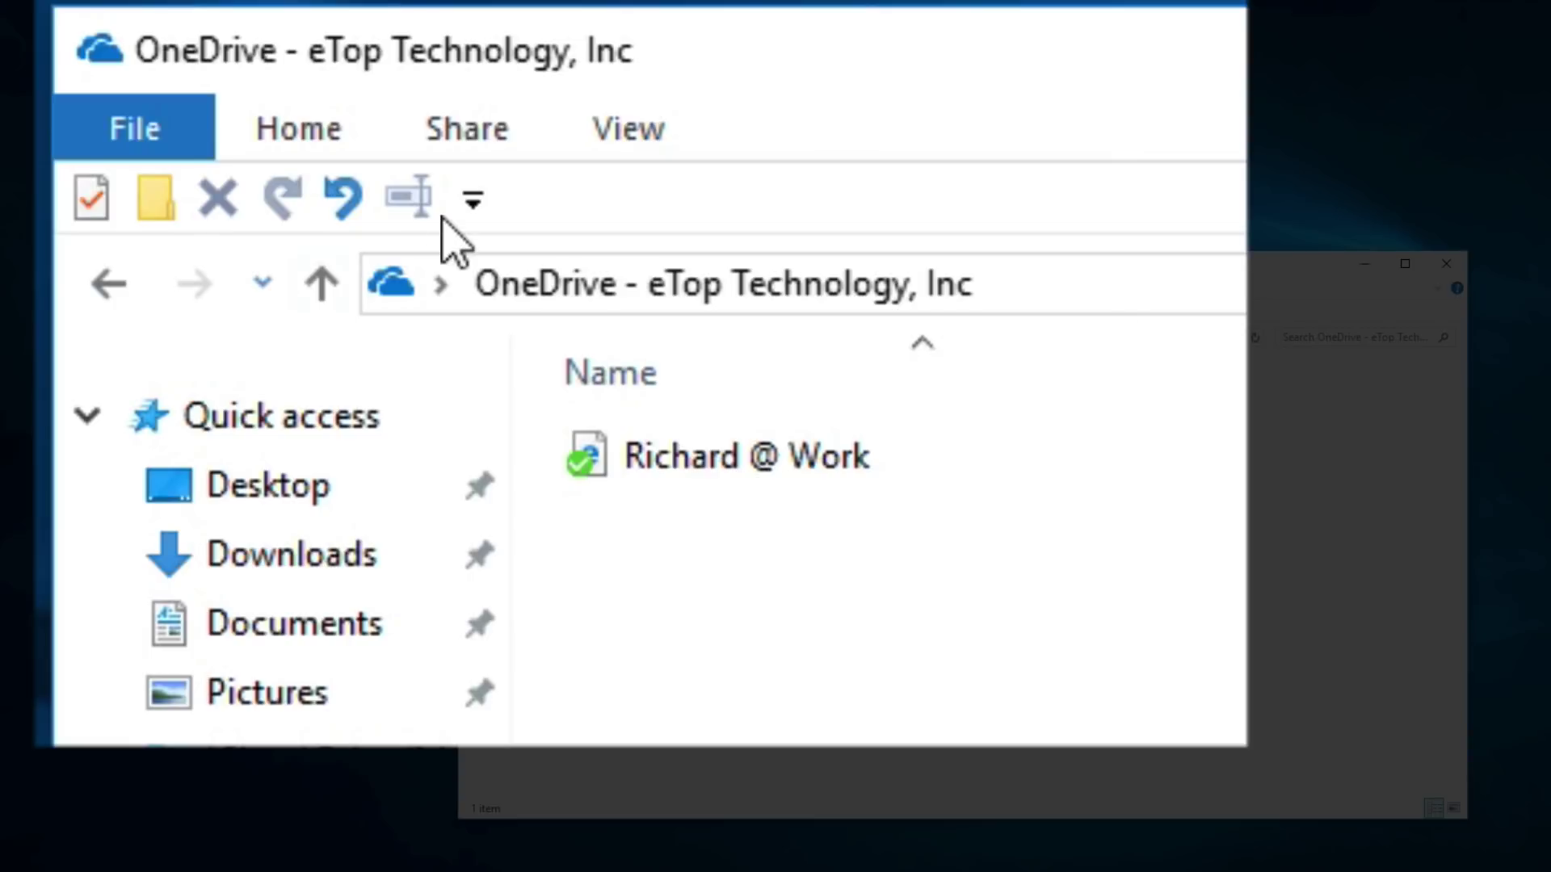
click(477, 202)
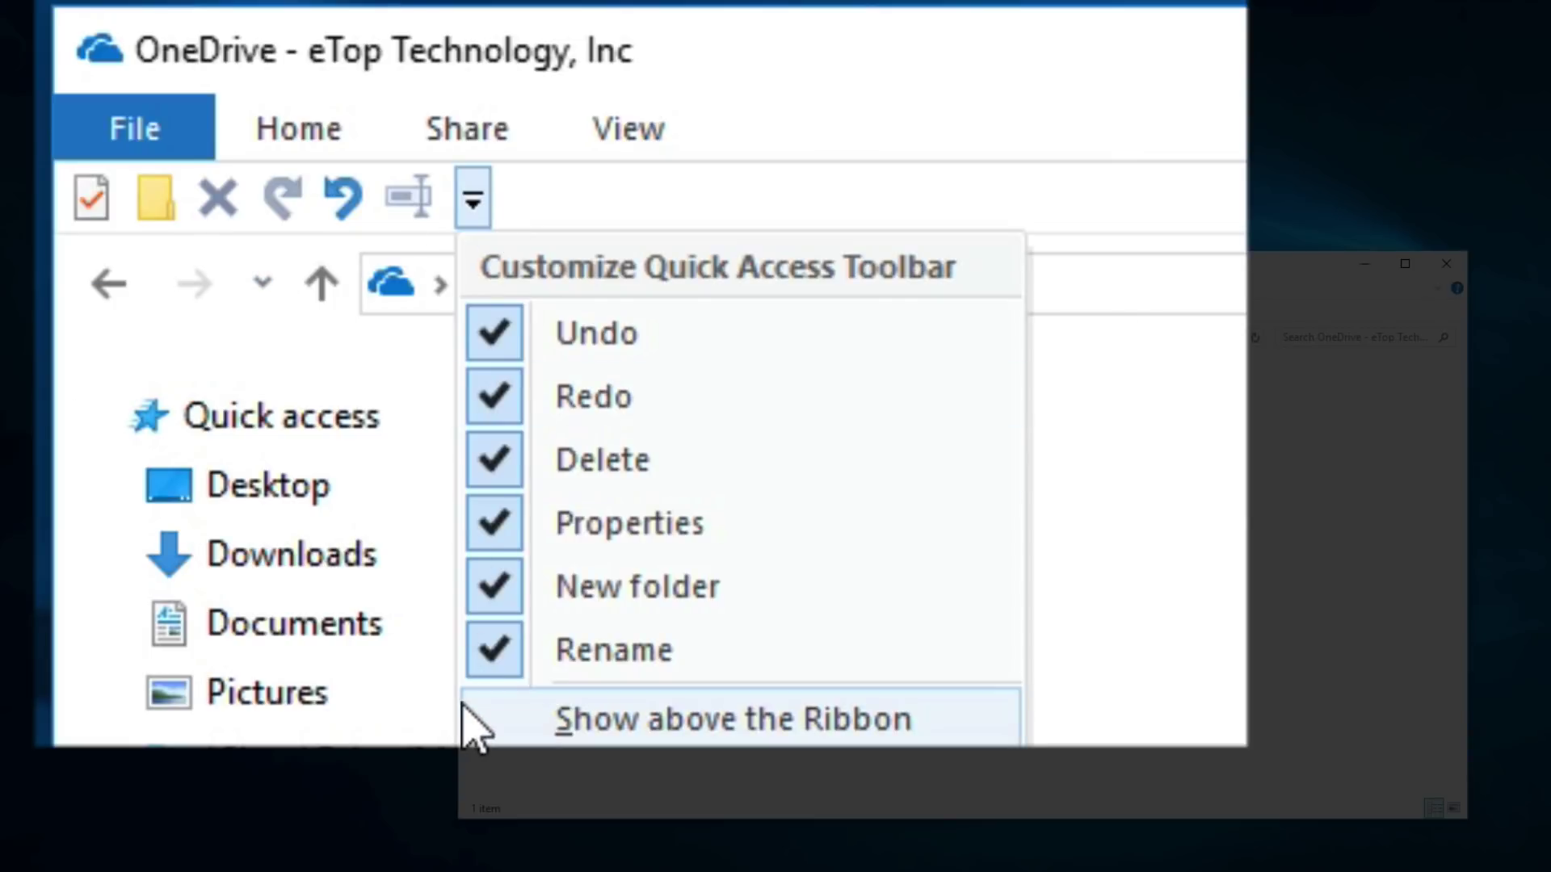
click(473, 723)
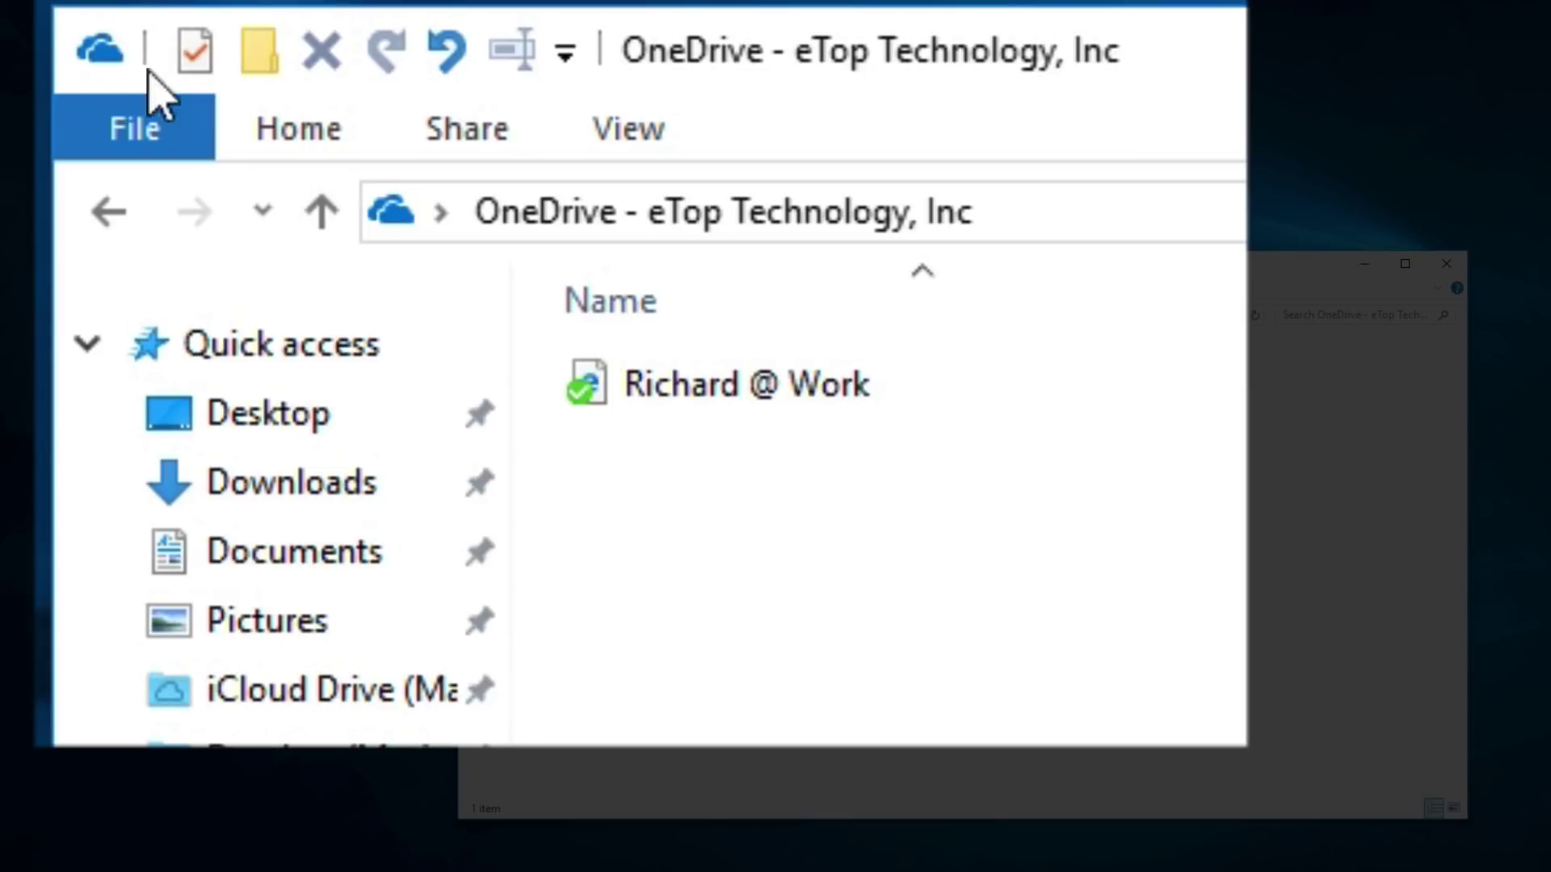
- Create a new folder named 'Staff Matters' in the company OneDrive and open it
click(265, 66)
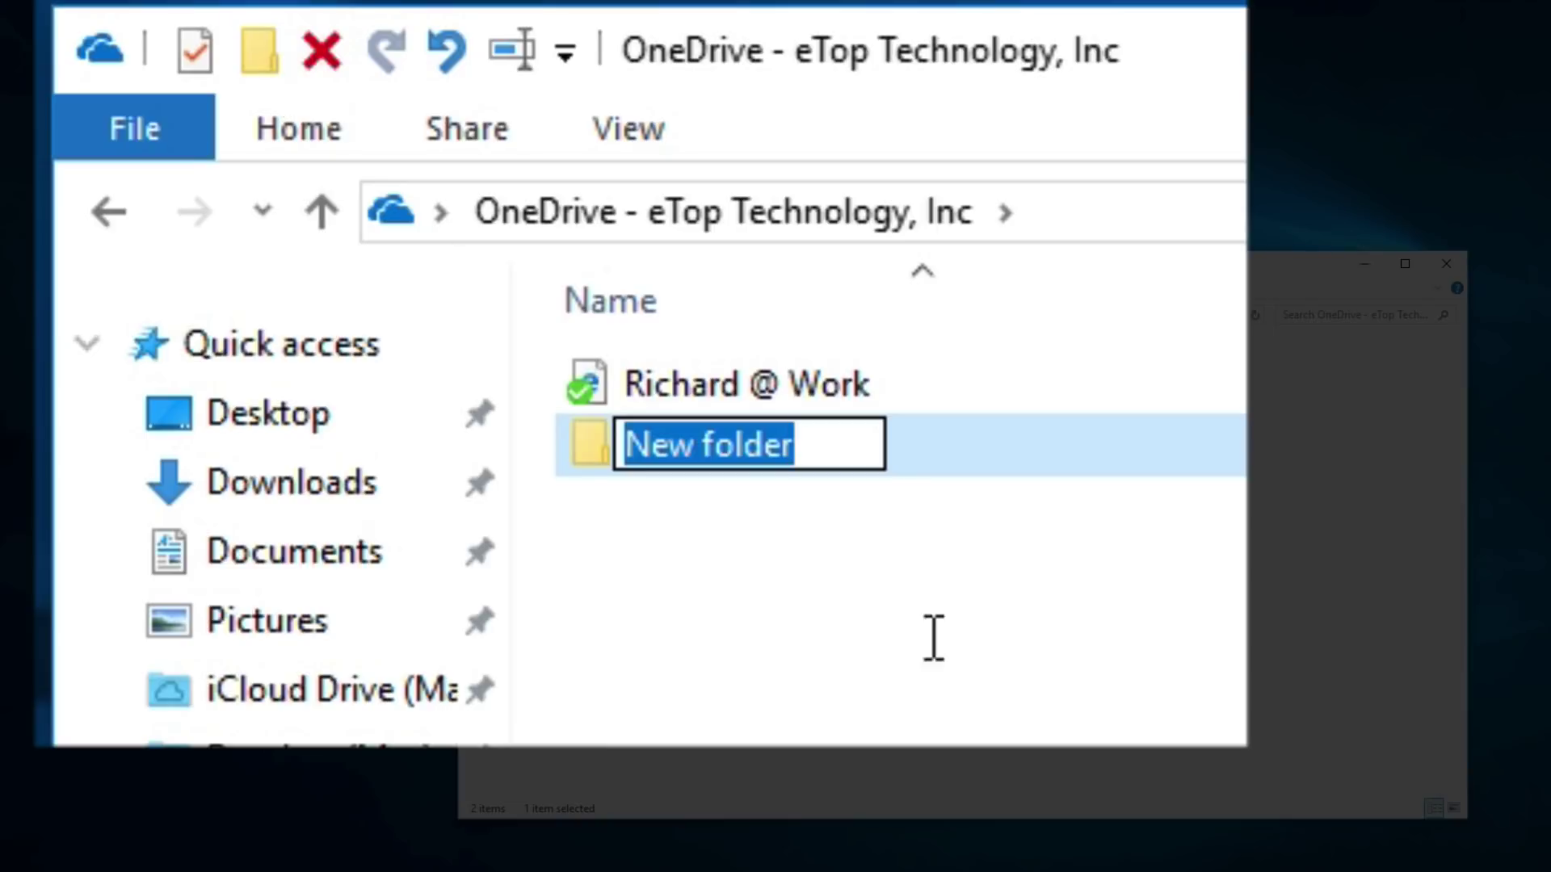
text(S)
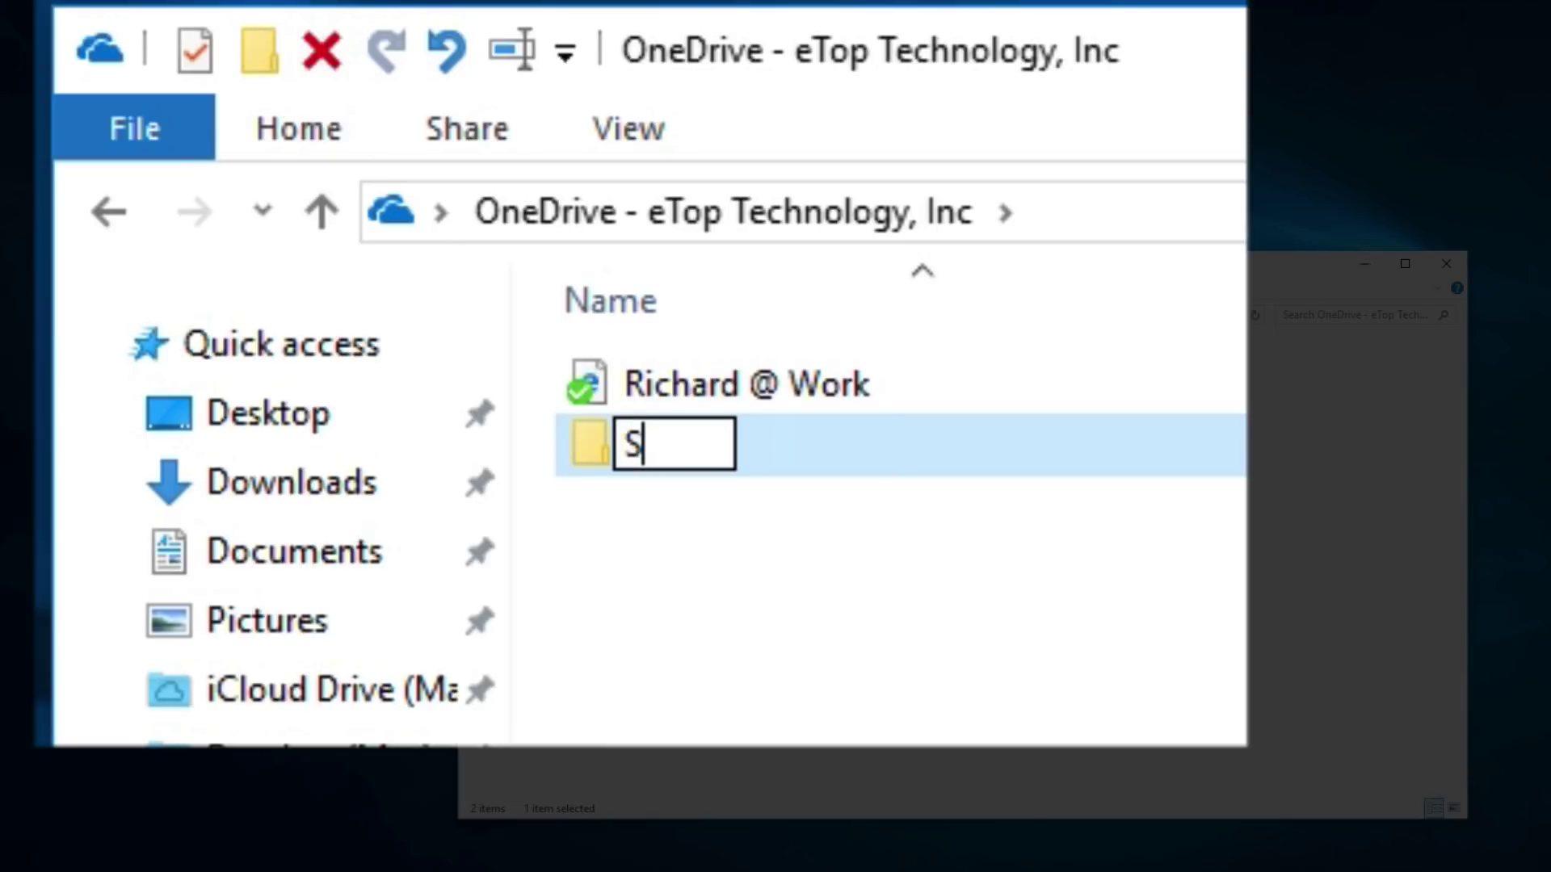
text(taff)
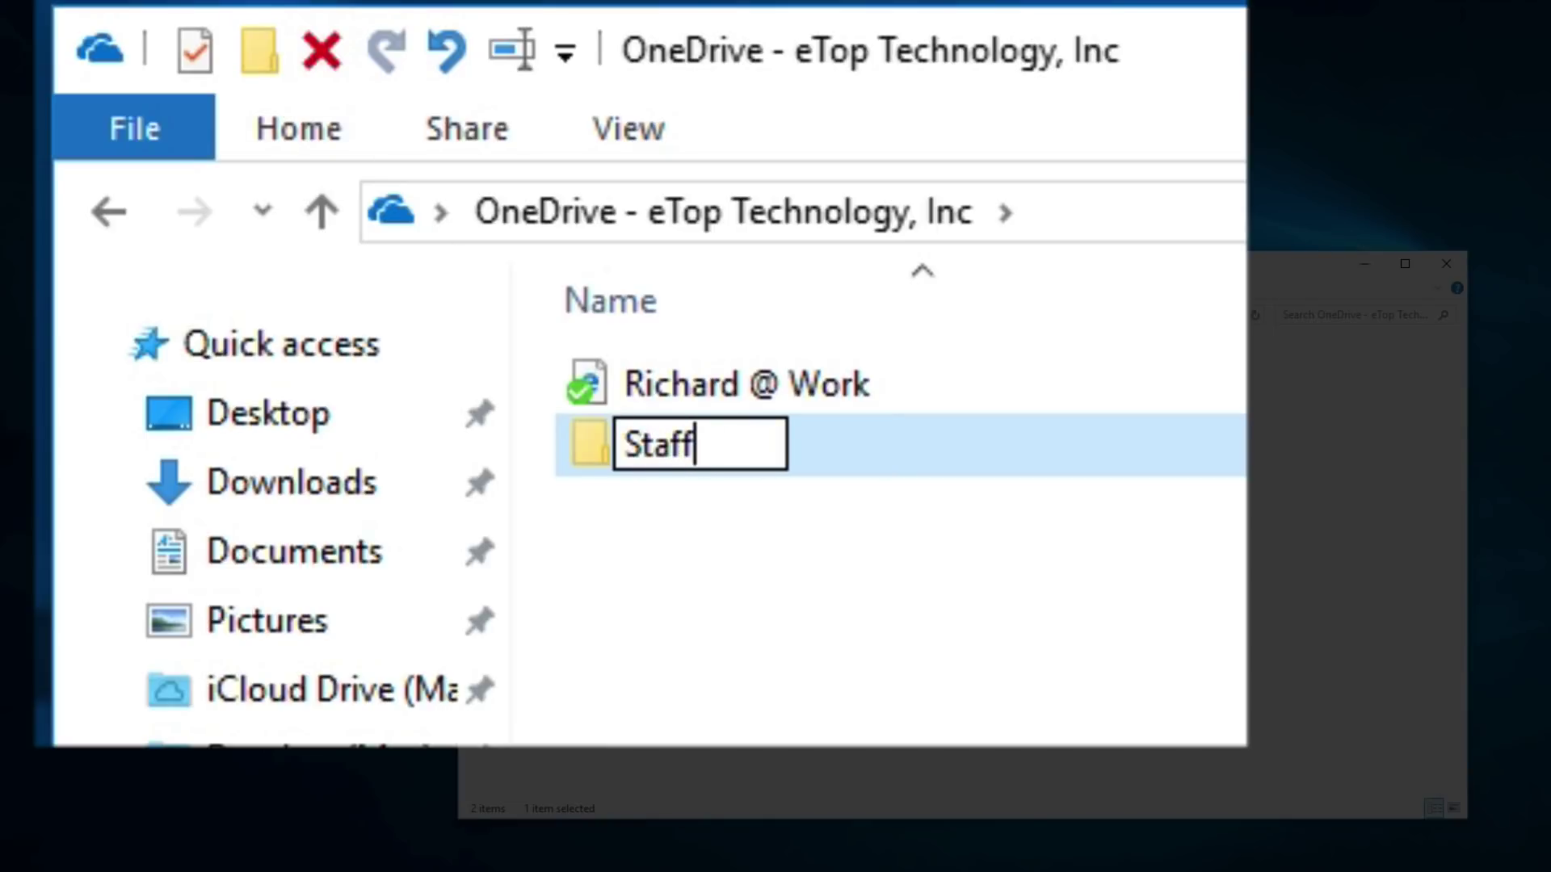
text( Matters)
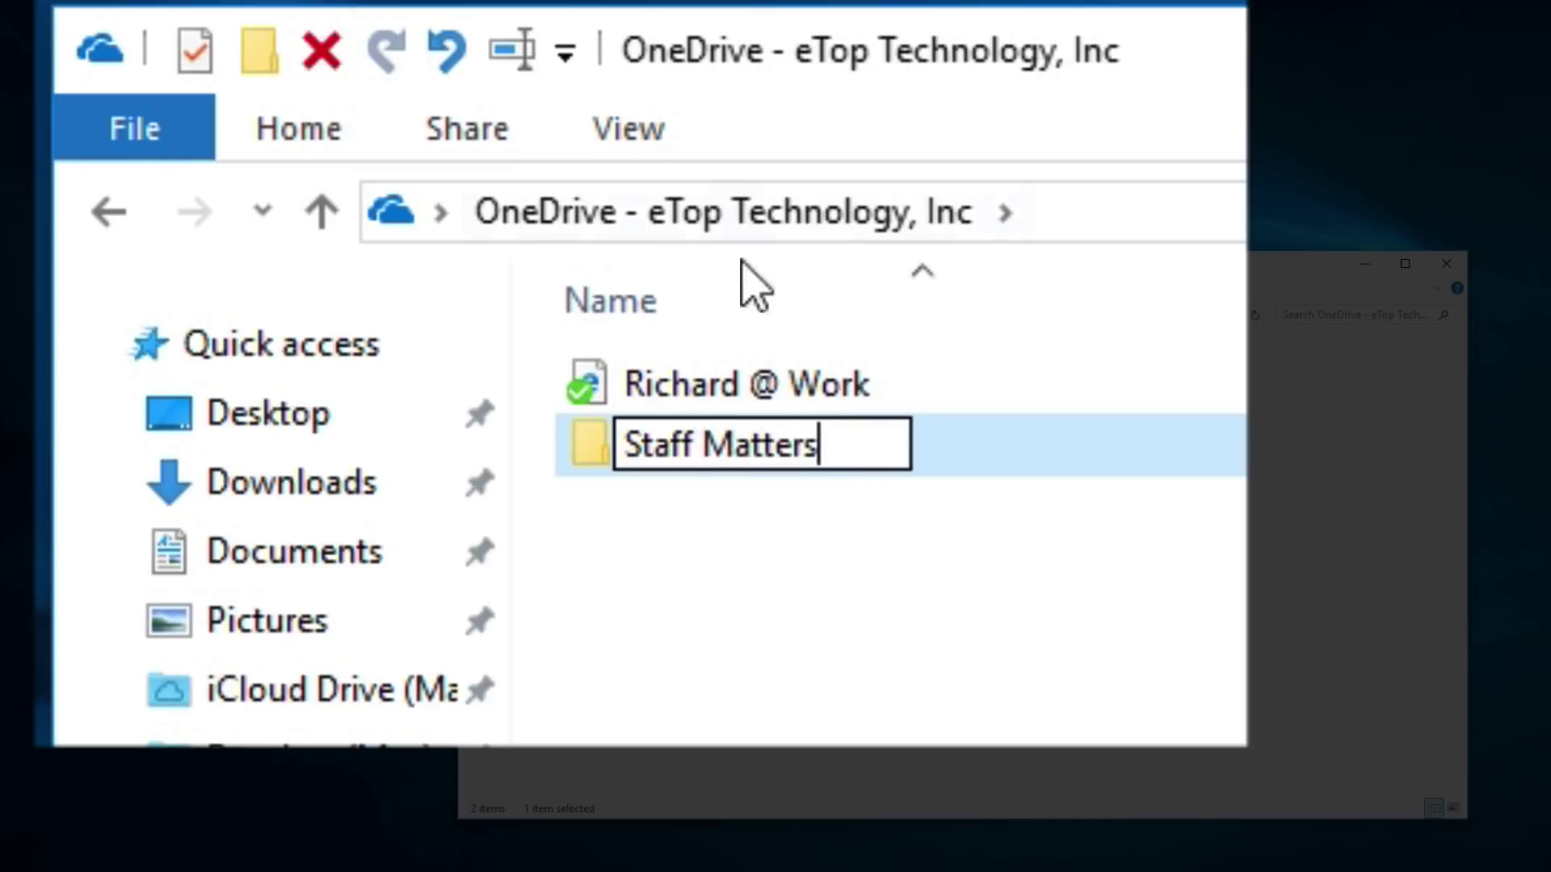
click(871, 616)
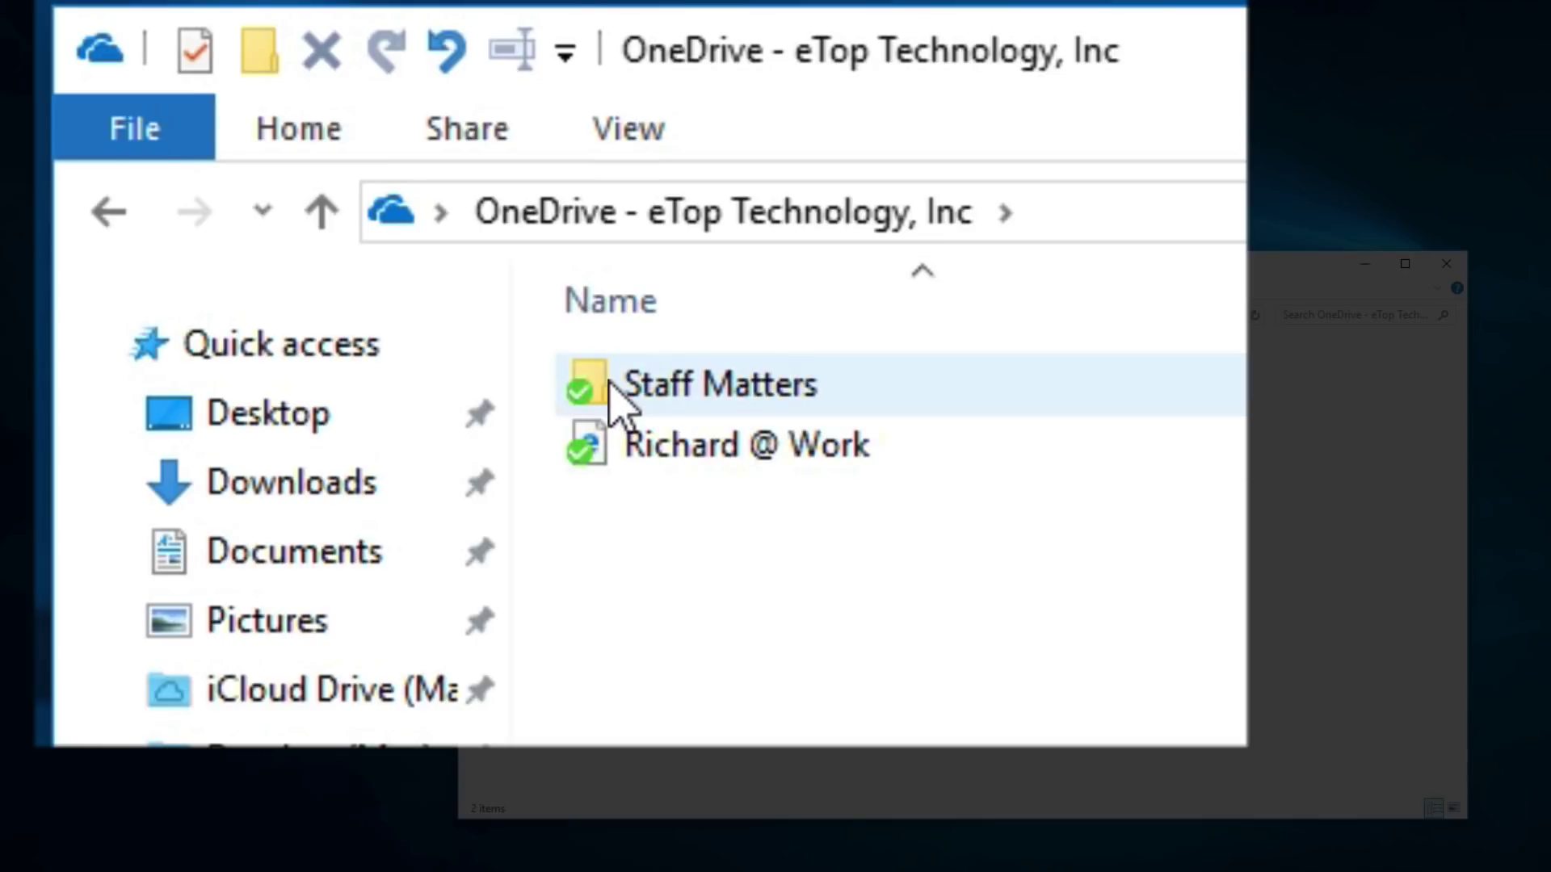
double_click(618, 404)
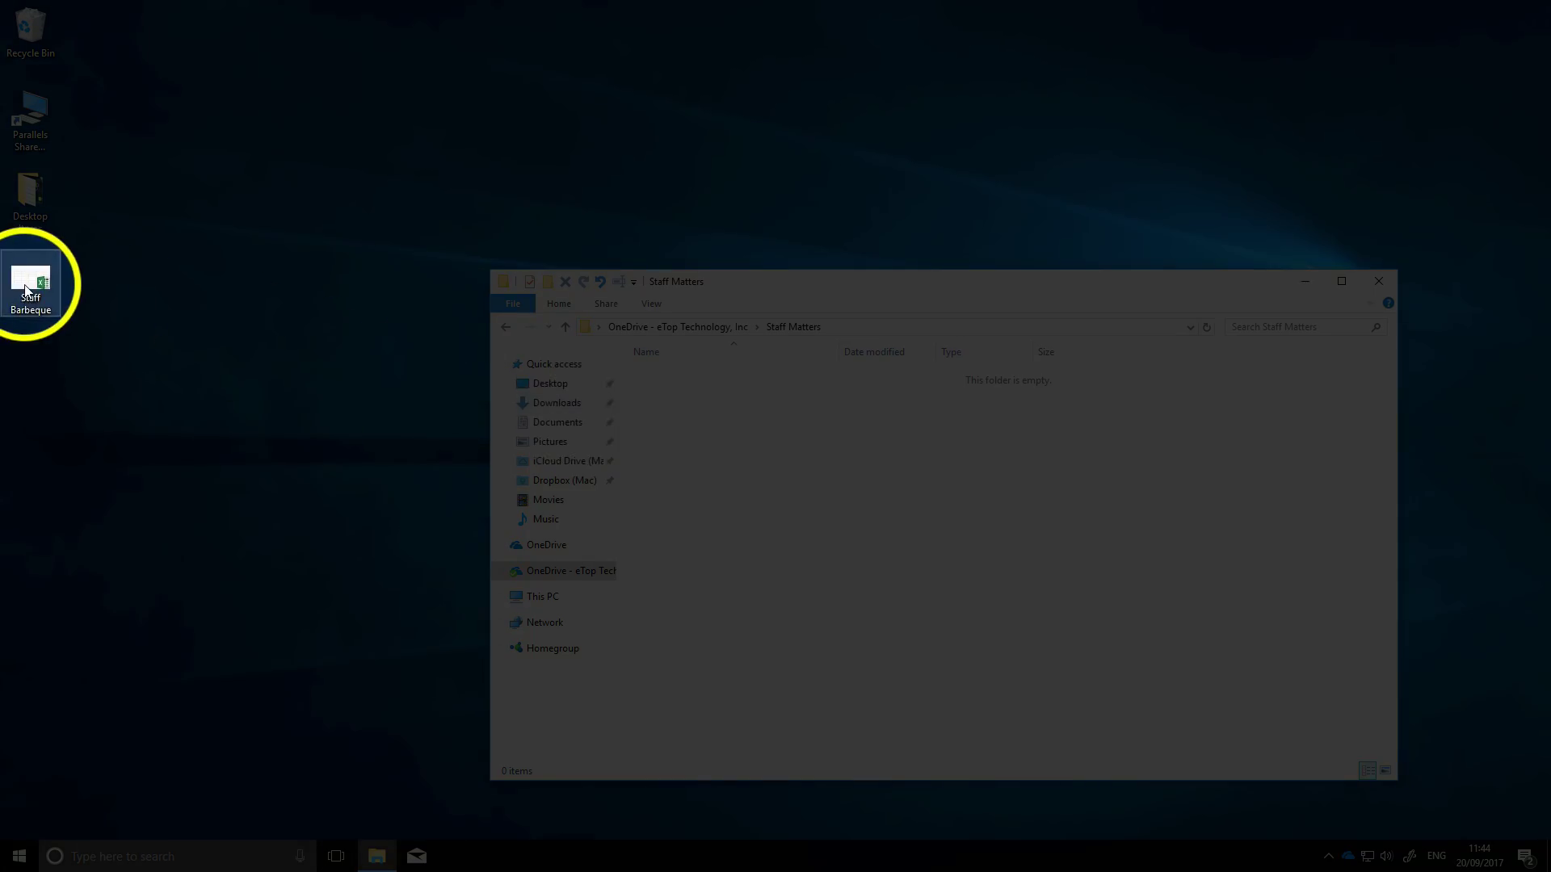
- Right-drag the Staff Barbeque spreadsheet from the desktop into Staff Matters and choose Move here
drag(26, 289, 745, 463)
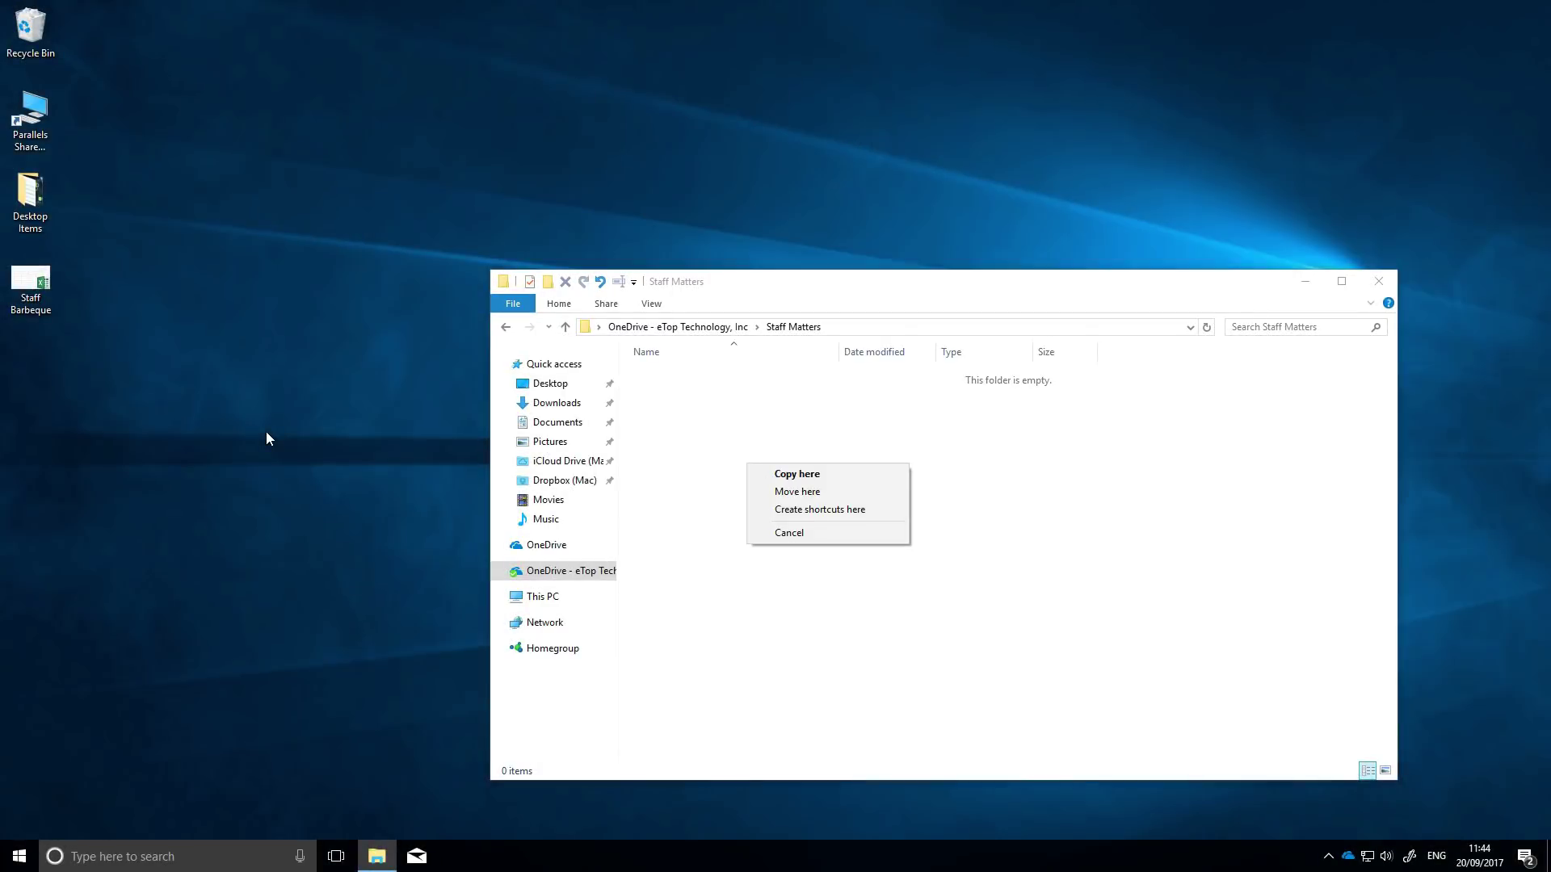
click(267, 434)
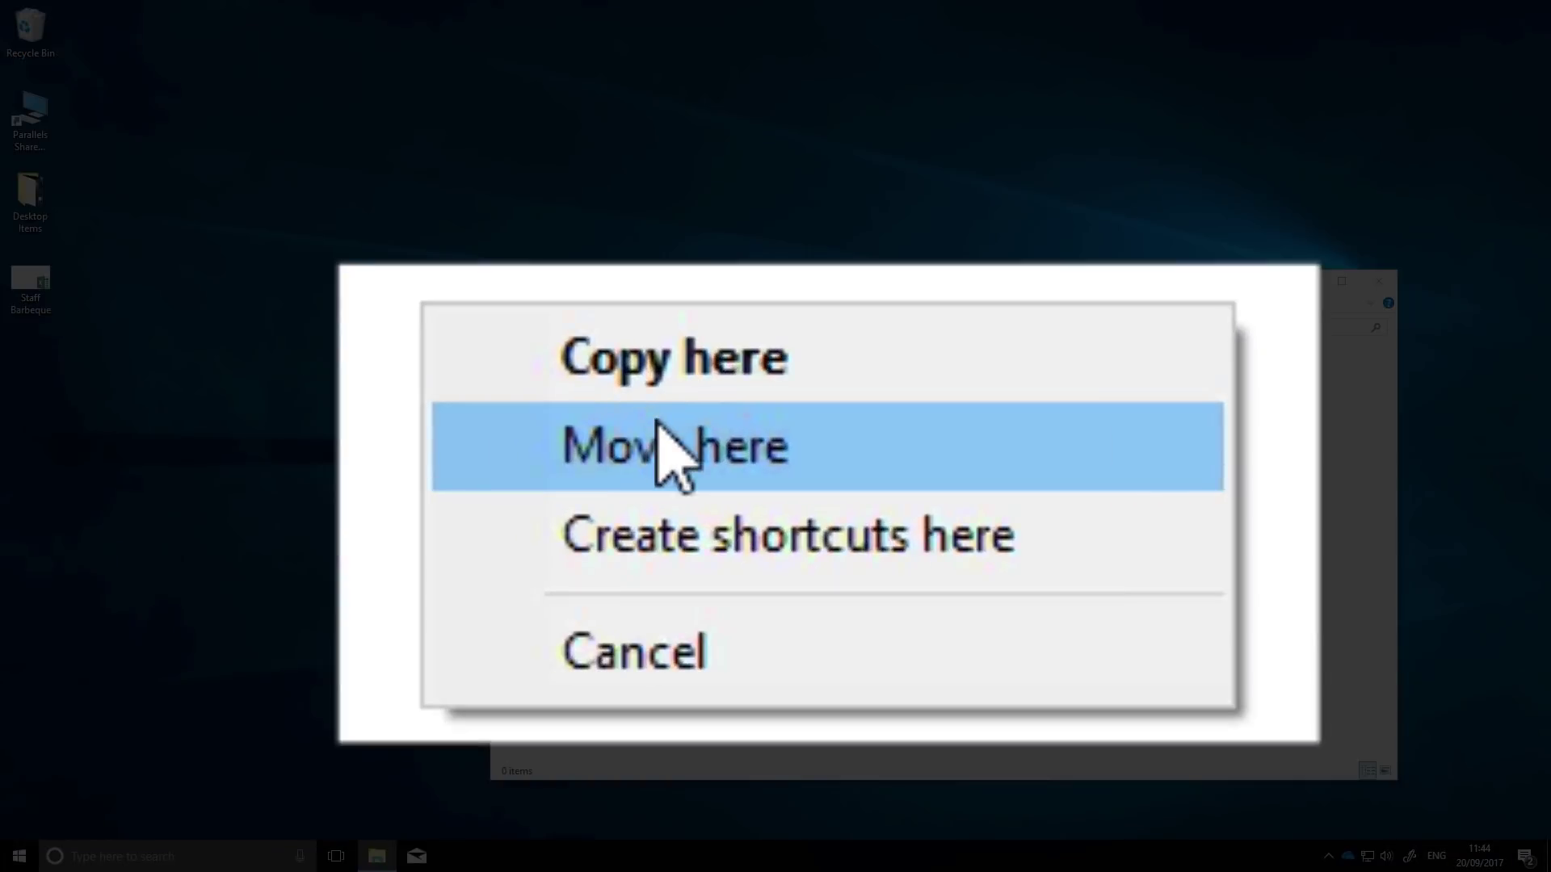
click(797, 487)
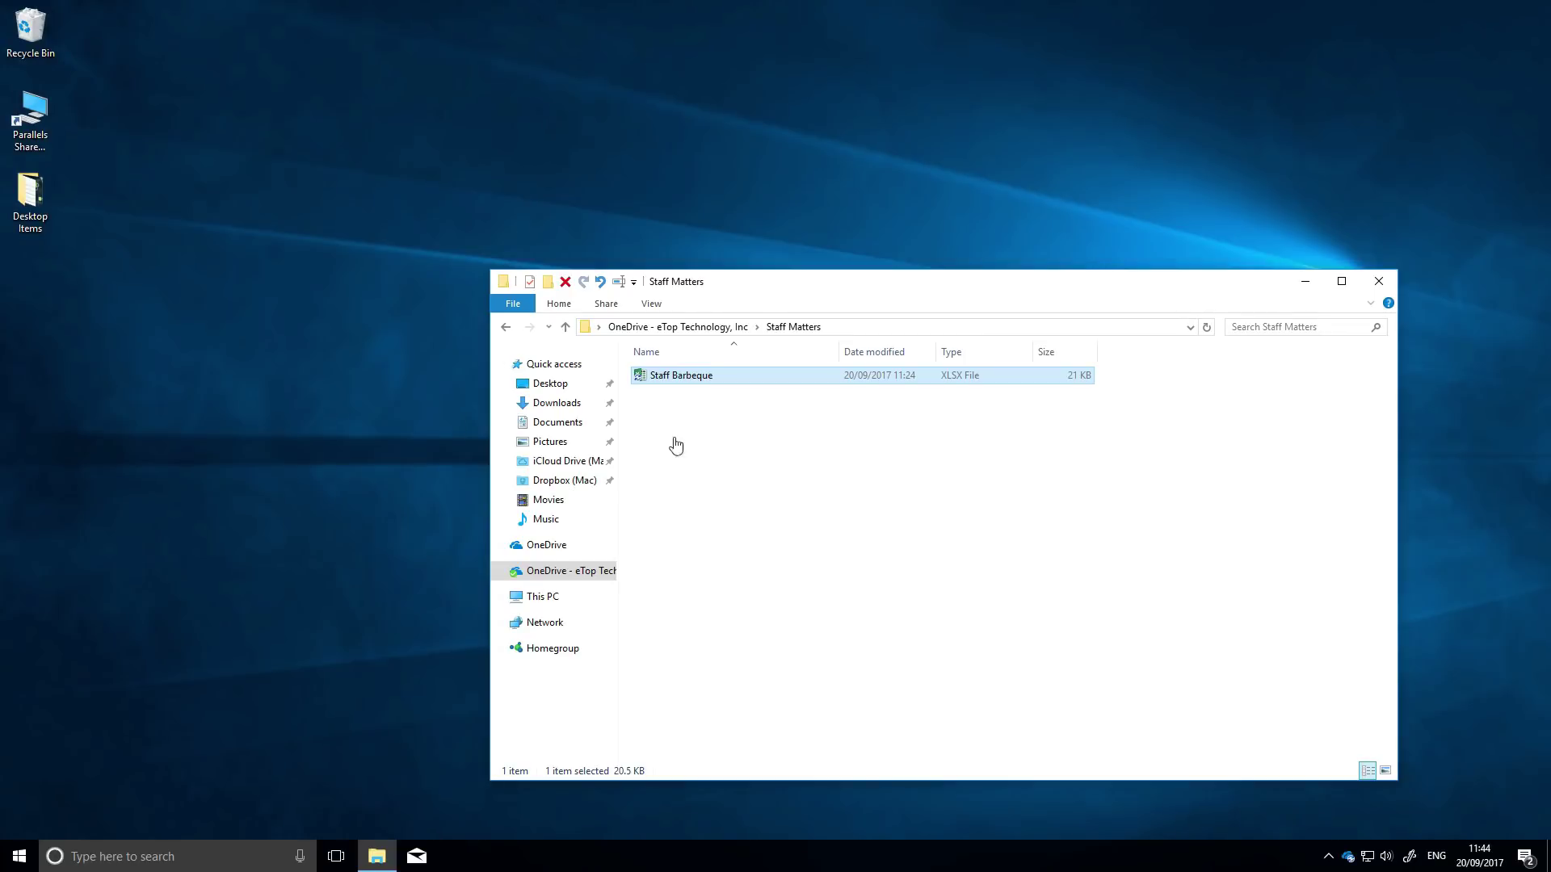
click(737, 478)
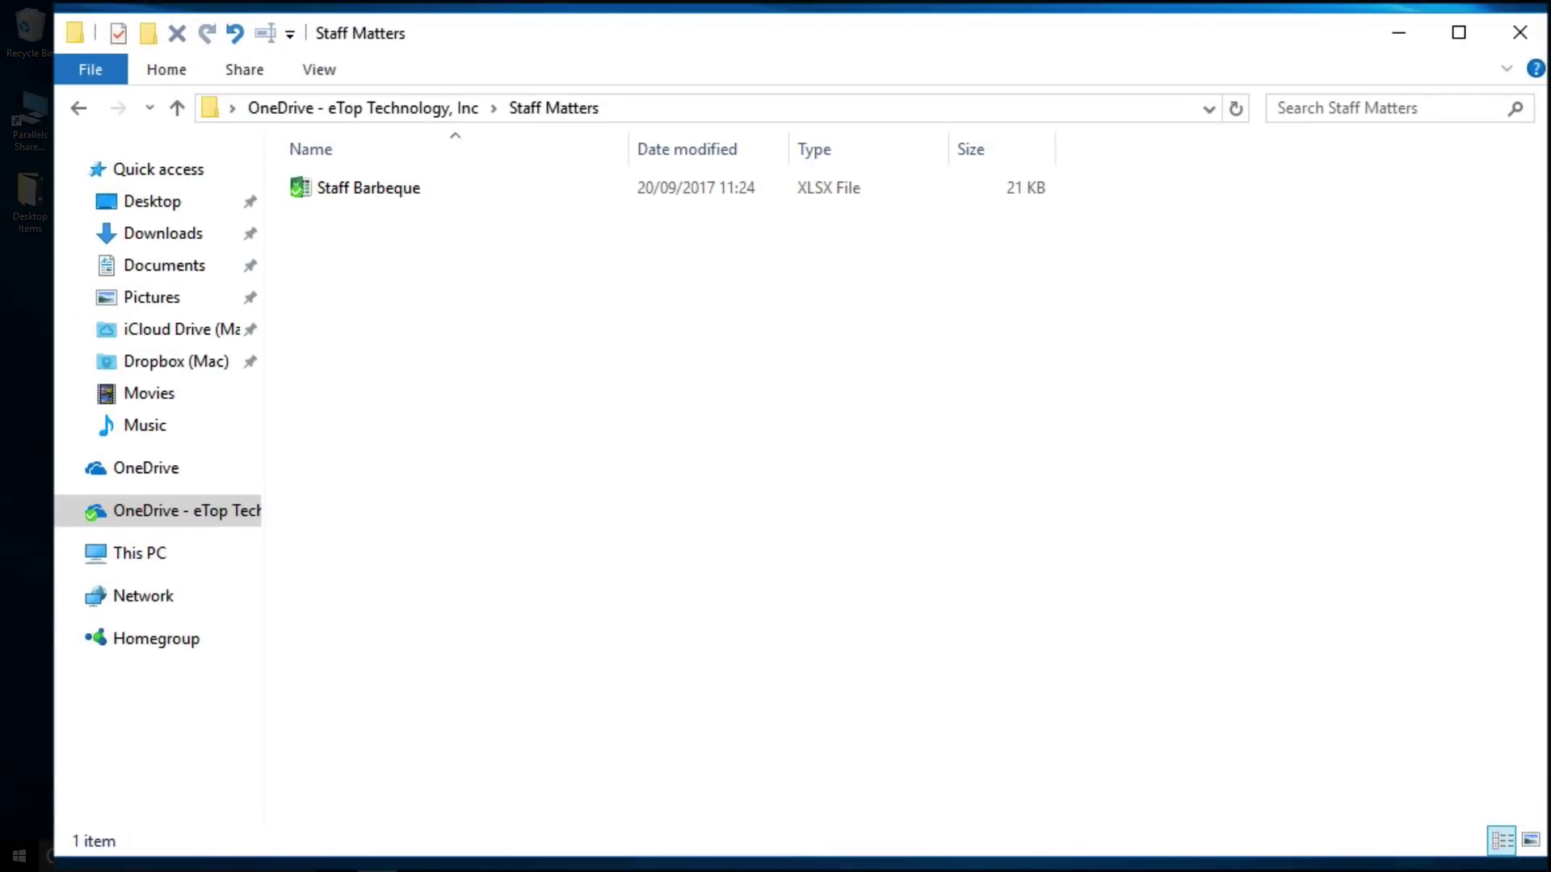
- Go up to OneDrive - eTop Technology, Inc and show the Share ribbon options
click(255, 108)
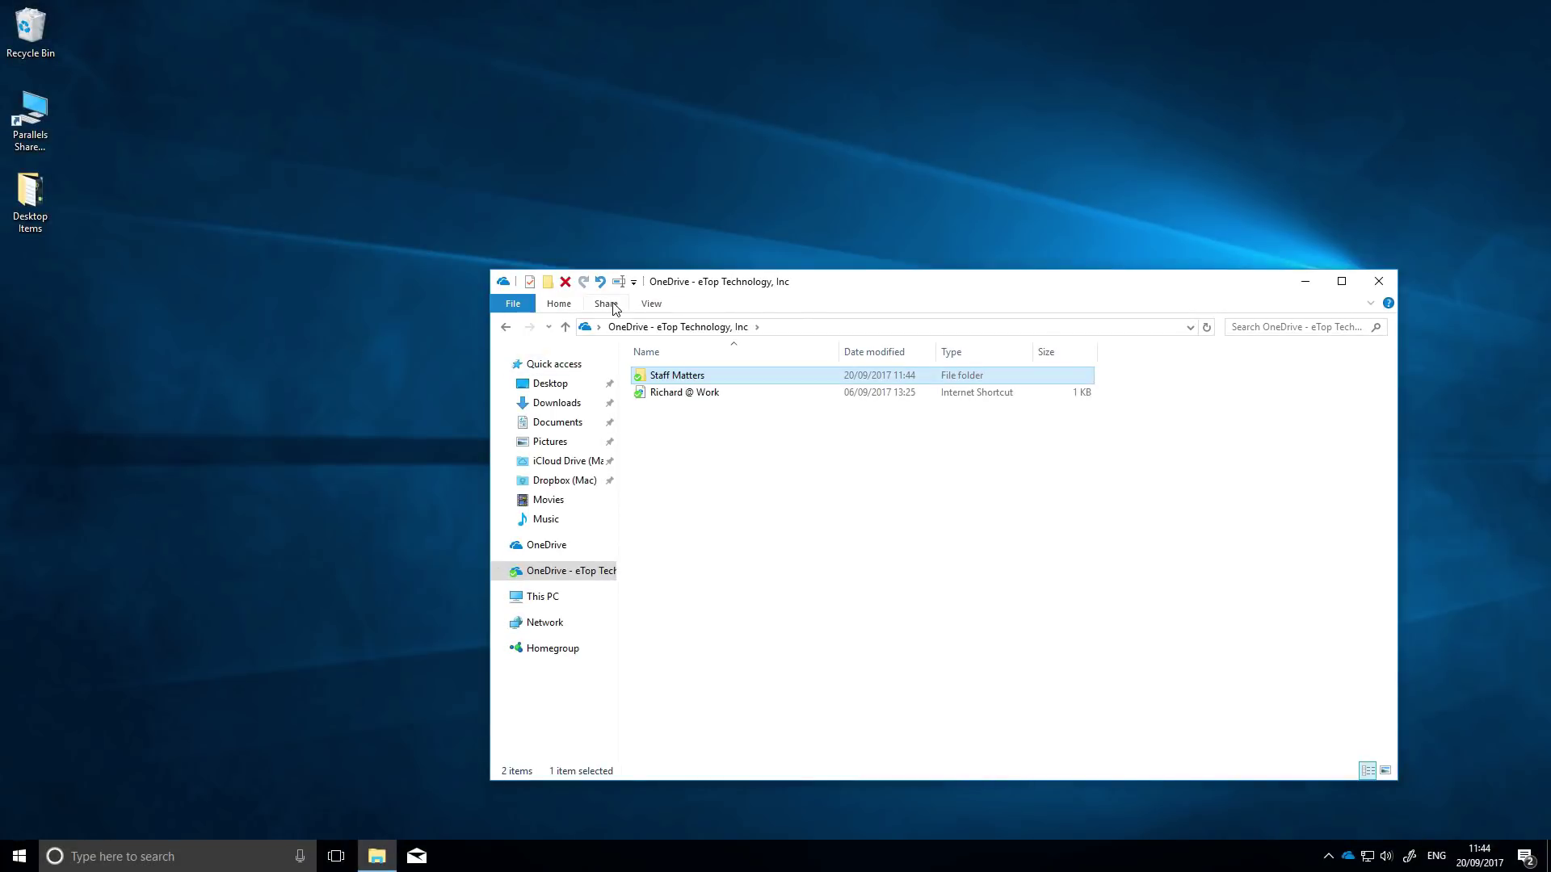
click(612, 304)
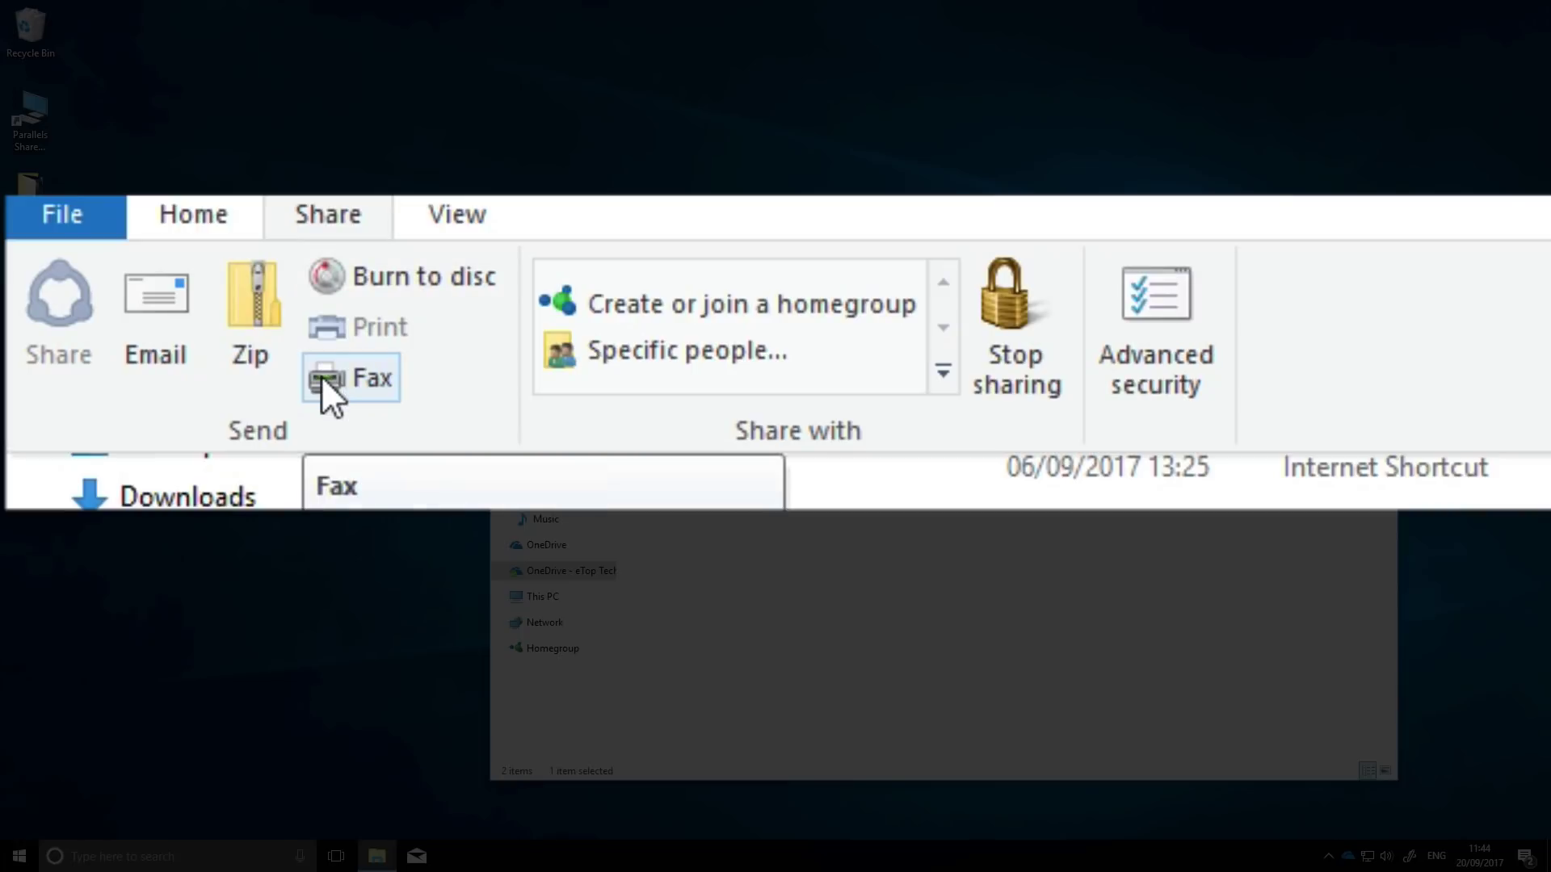
- Open Staff Matters, select Staff Barbeque.xlsx and bring up its Windows Share panel
click(729, 518)
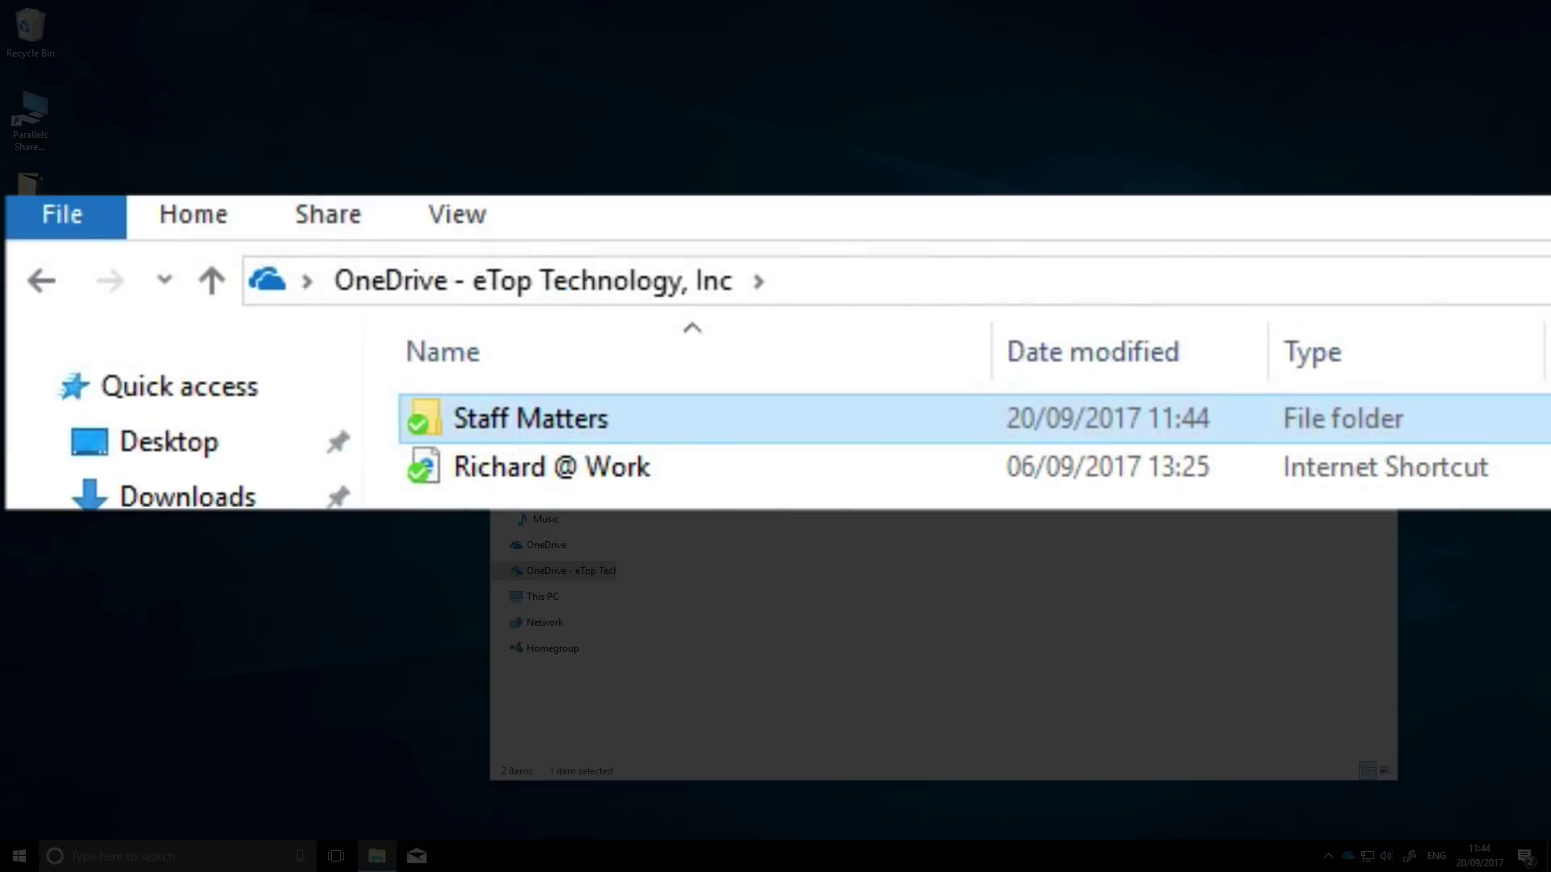
double_click(501, 409)
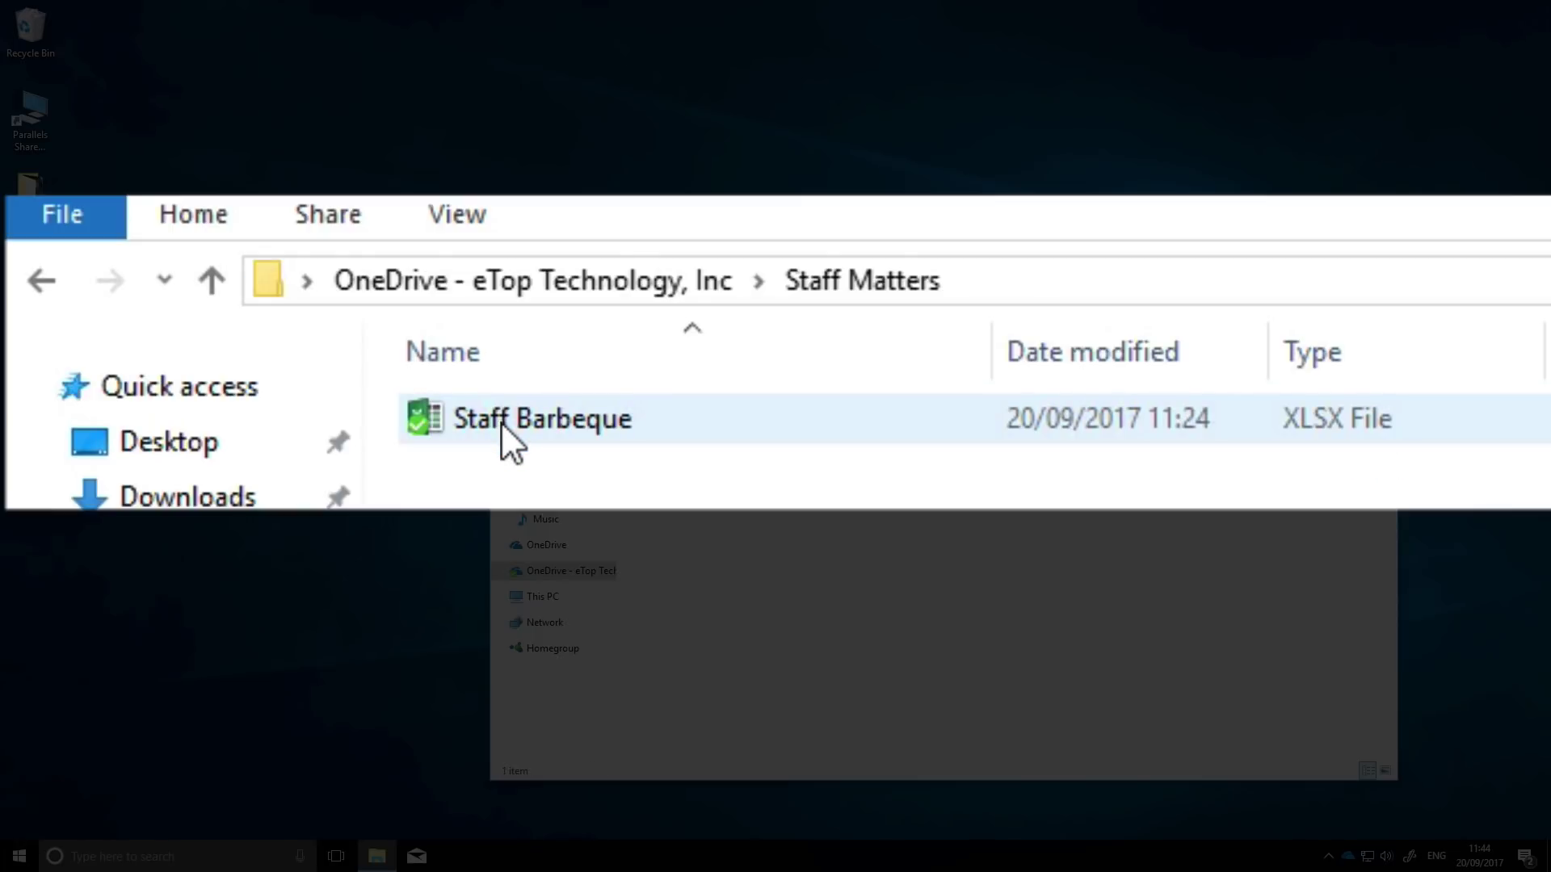
click(501, 422)
click(339, 214)
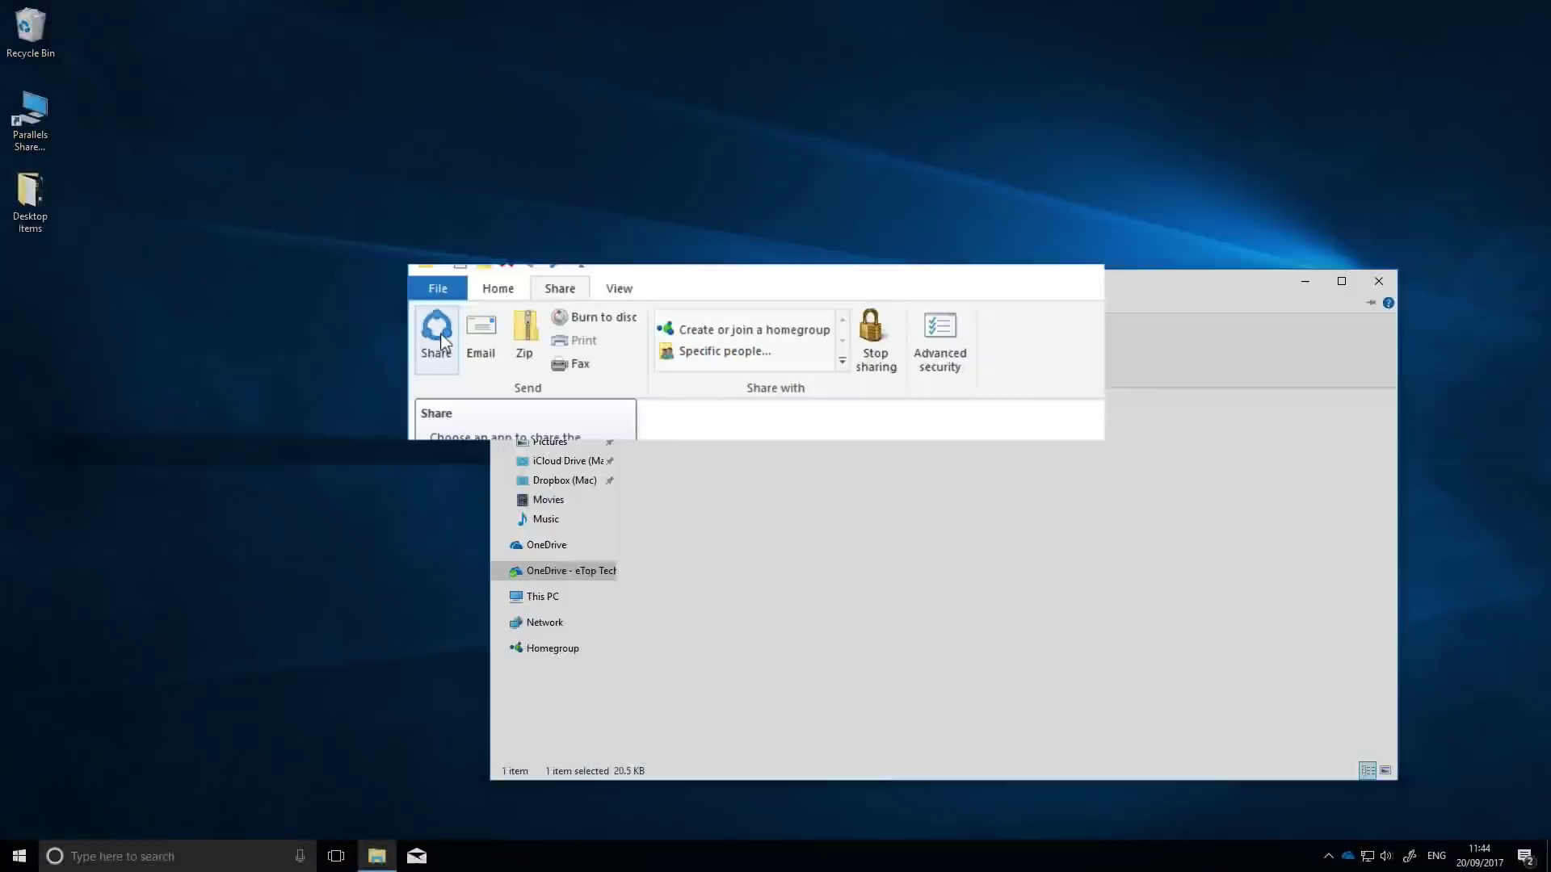
click(77, 319)
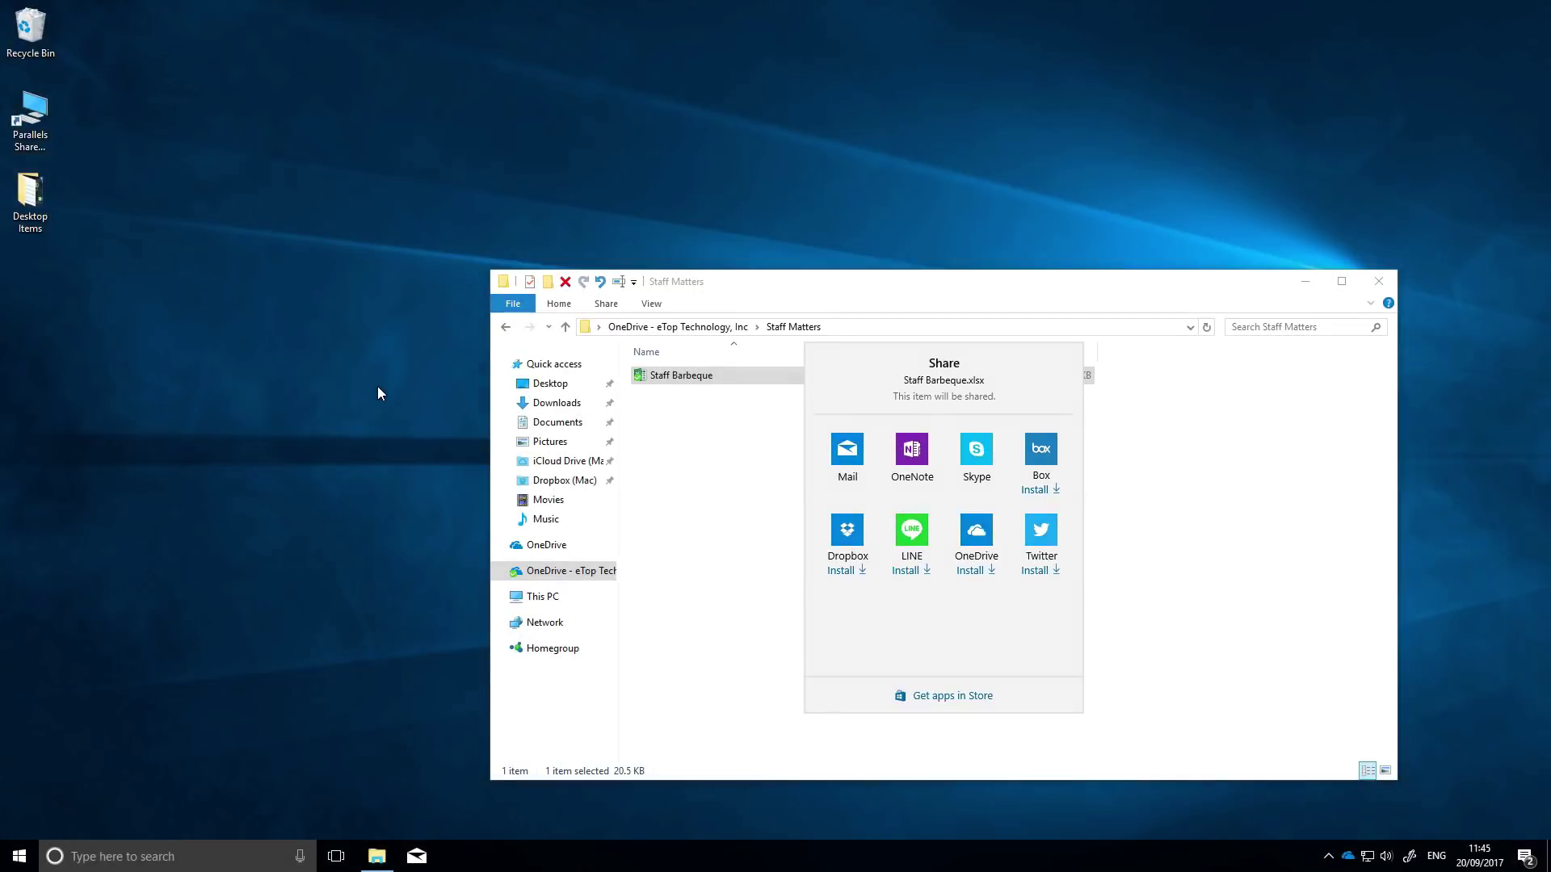
- Try the Large icons, List and Tiles layouts for Staff Matters, then return to Details
click(654, 303)
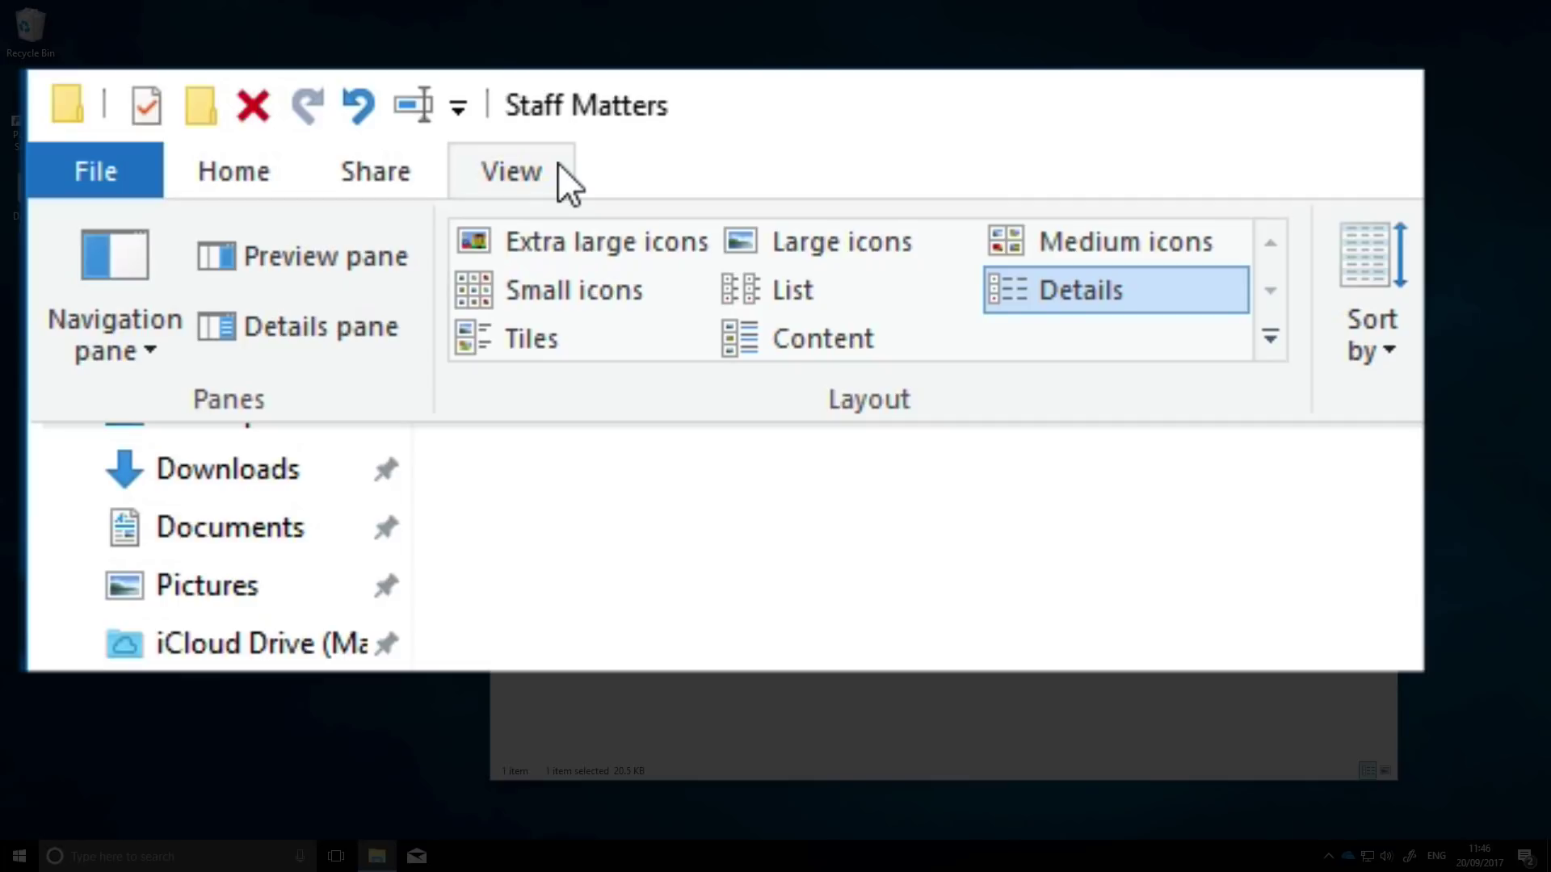
click(783, 250)
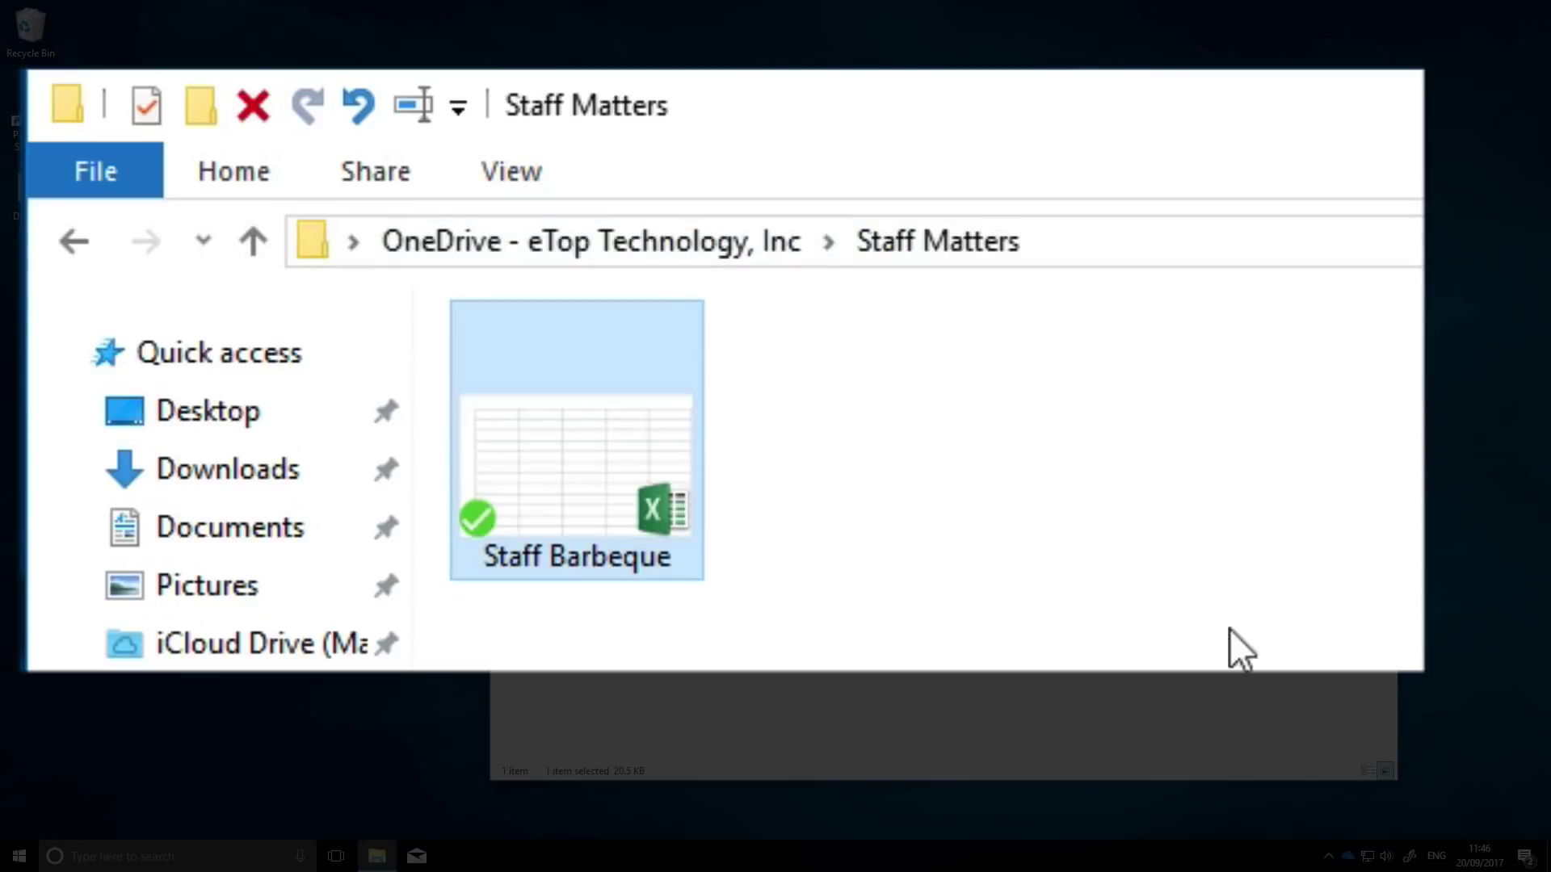
click(569, 182)
click(792, 290)
click(519, 174)
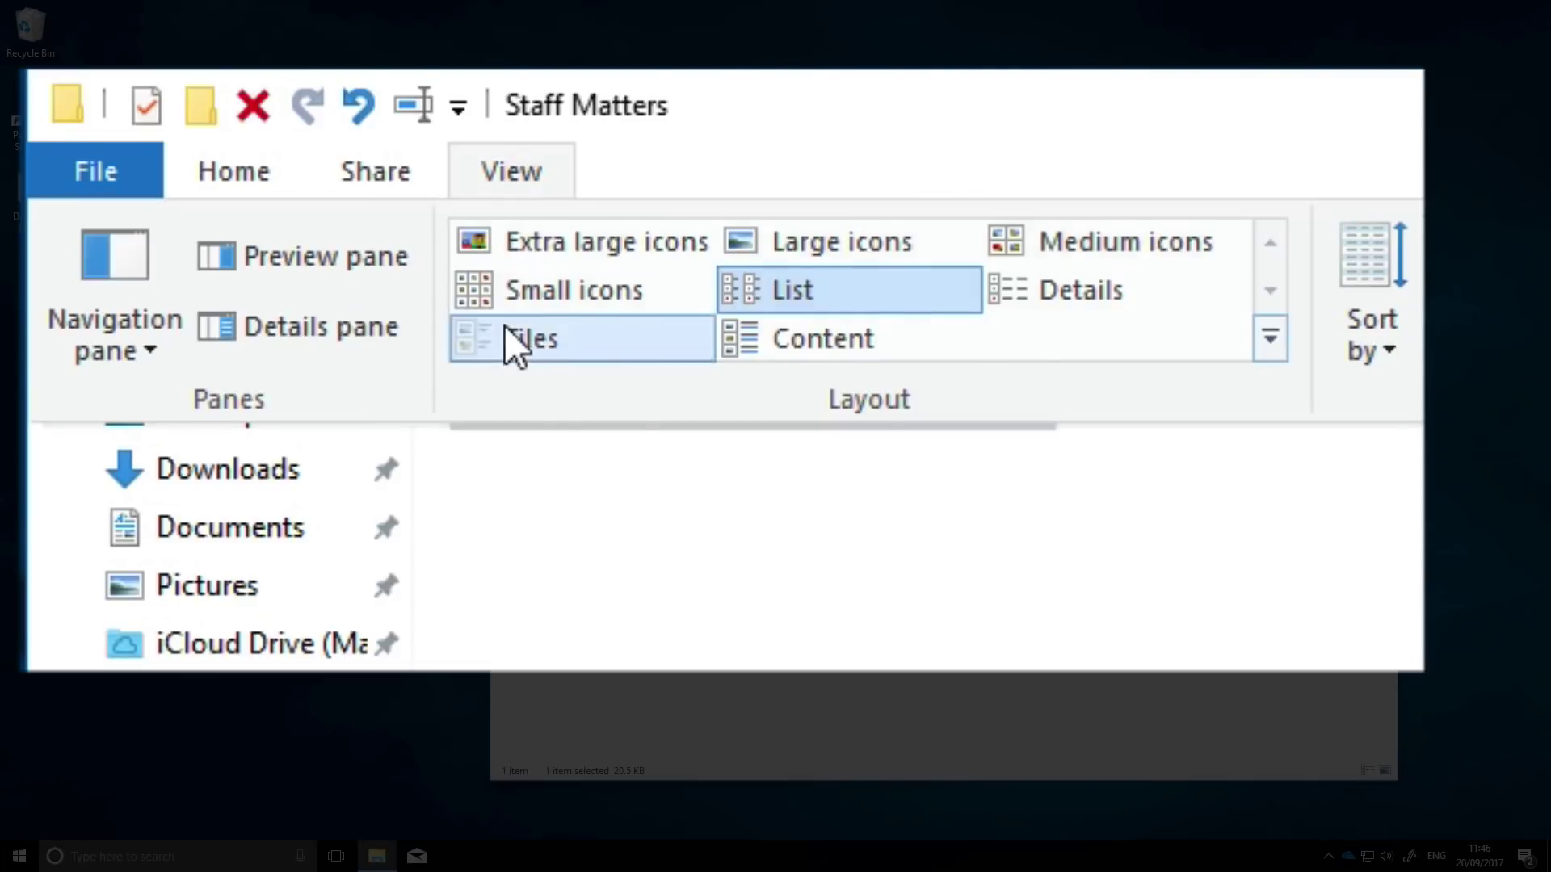
click(517, 339)
click(1156, 468)
click(518, 184)
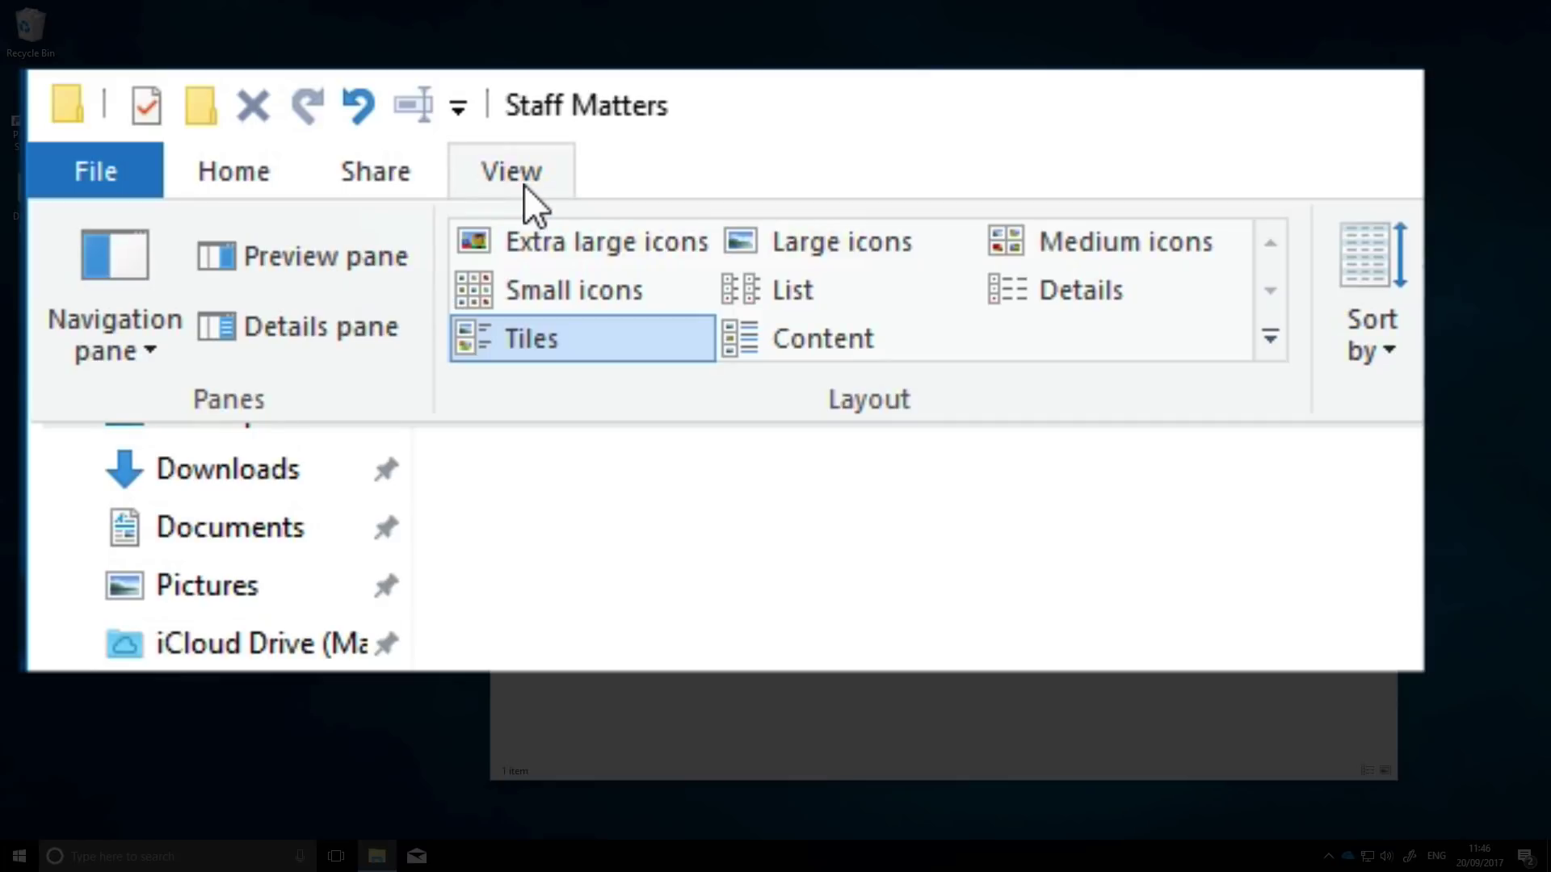
click(1123, 292)
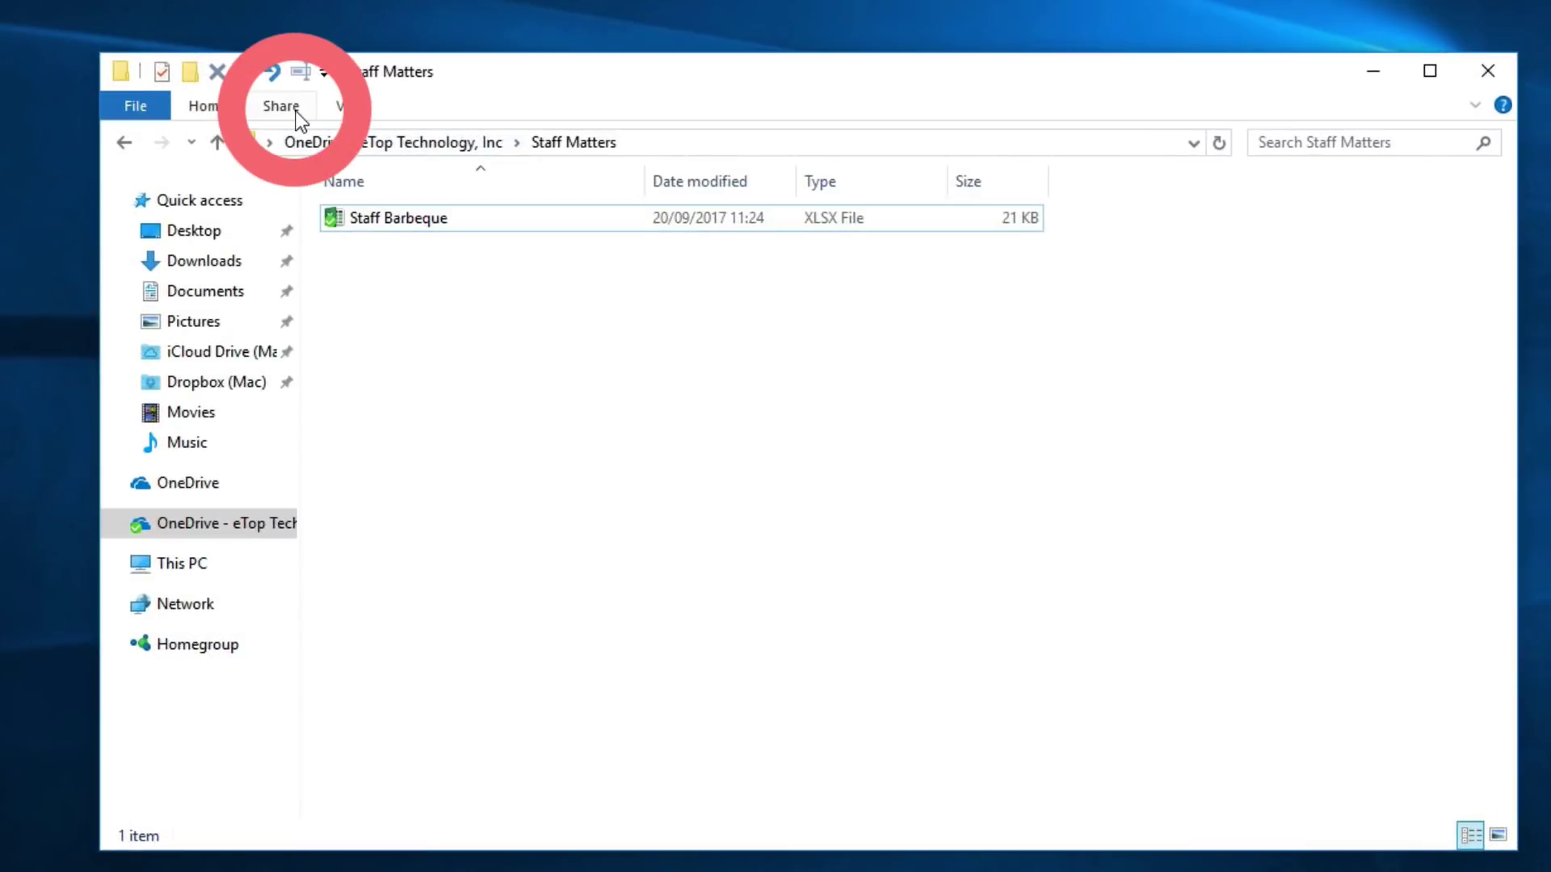
- Send an editable OneDrive link for Staff Barbeque.xlsx to the colleague's e-mail address
click(380, 174)
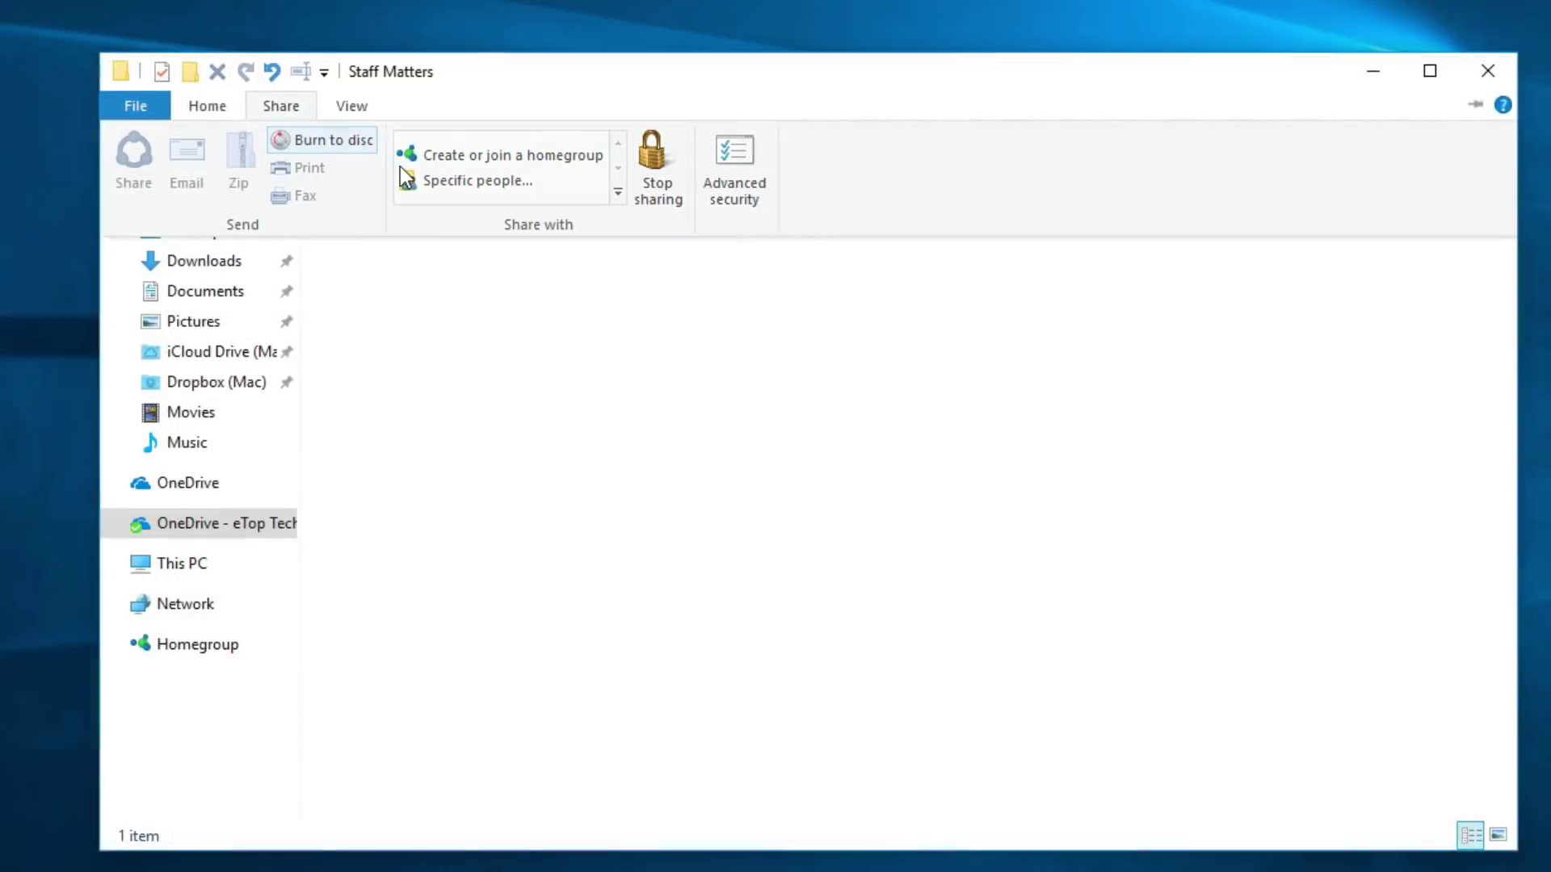
right_click(334, 176)
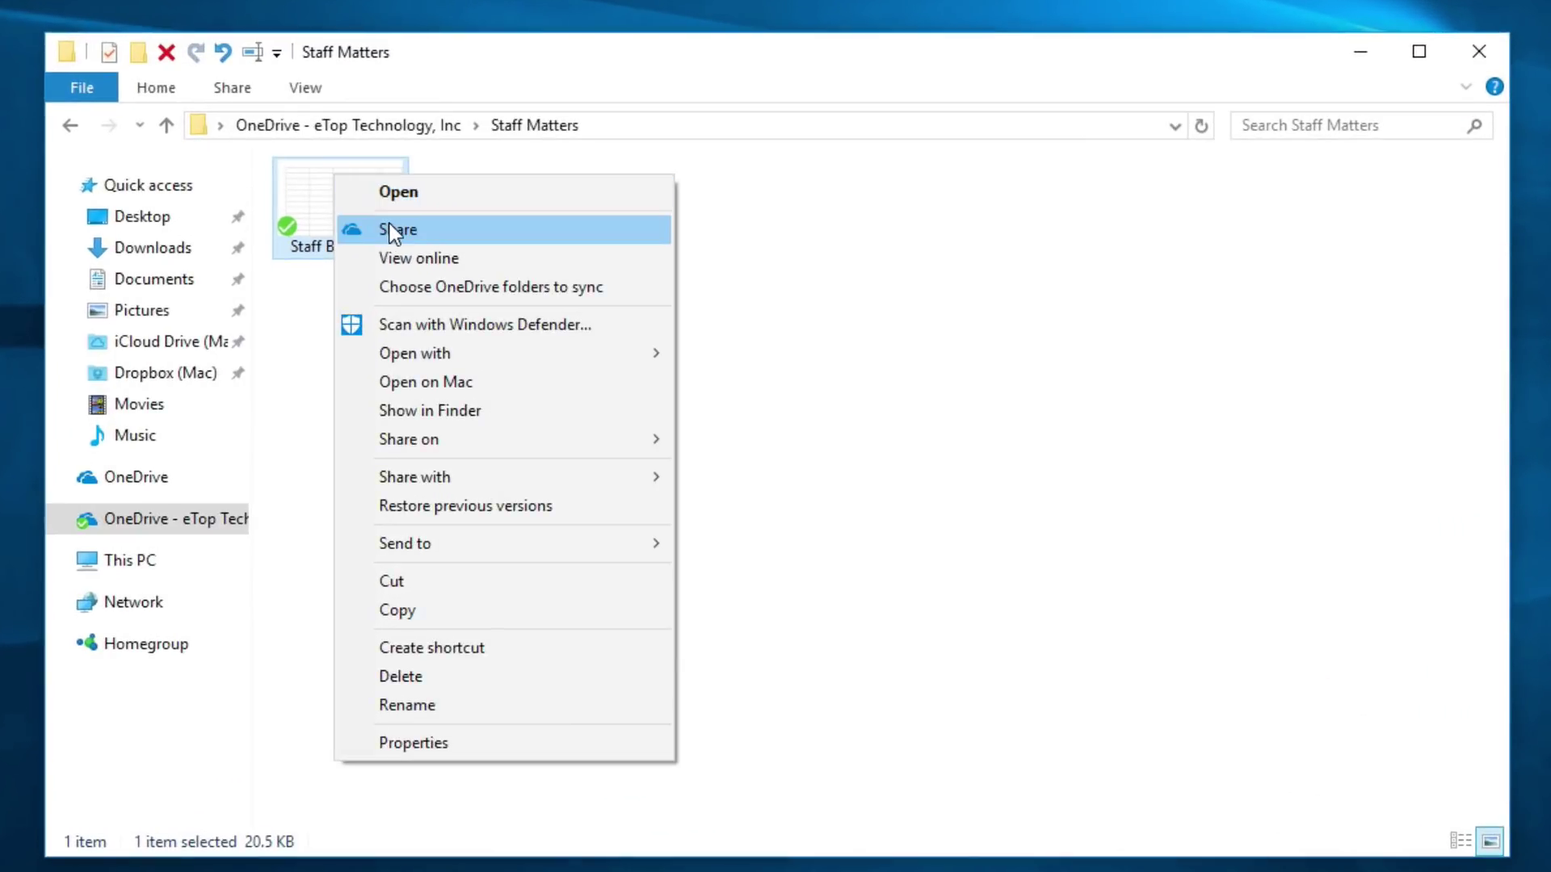
click(393, 233)
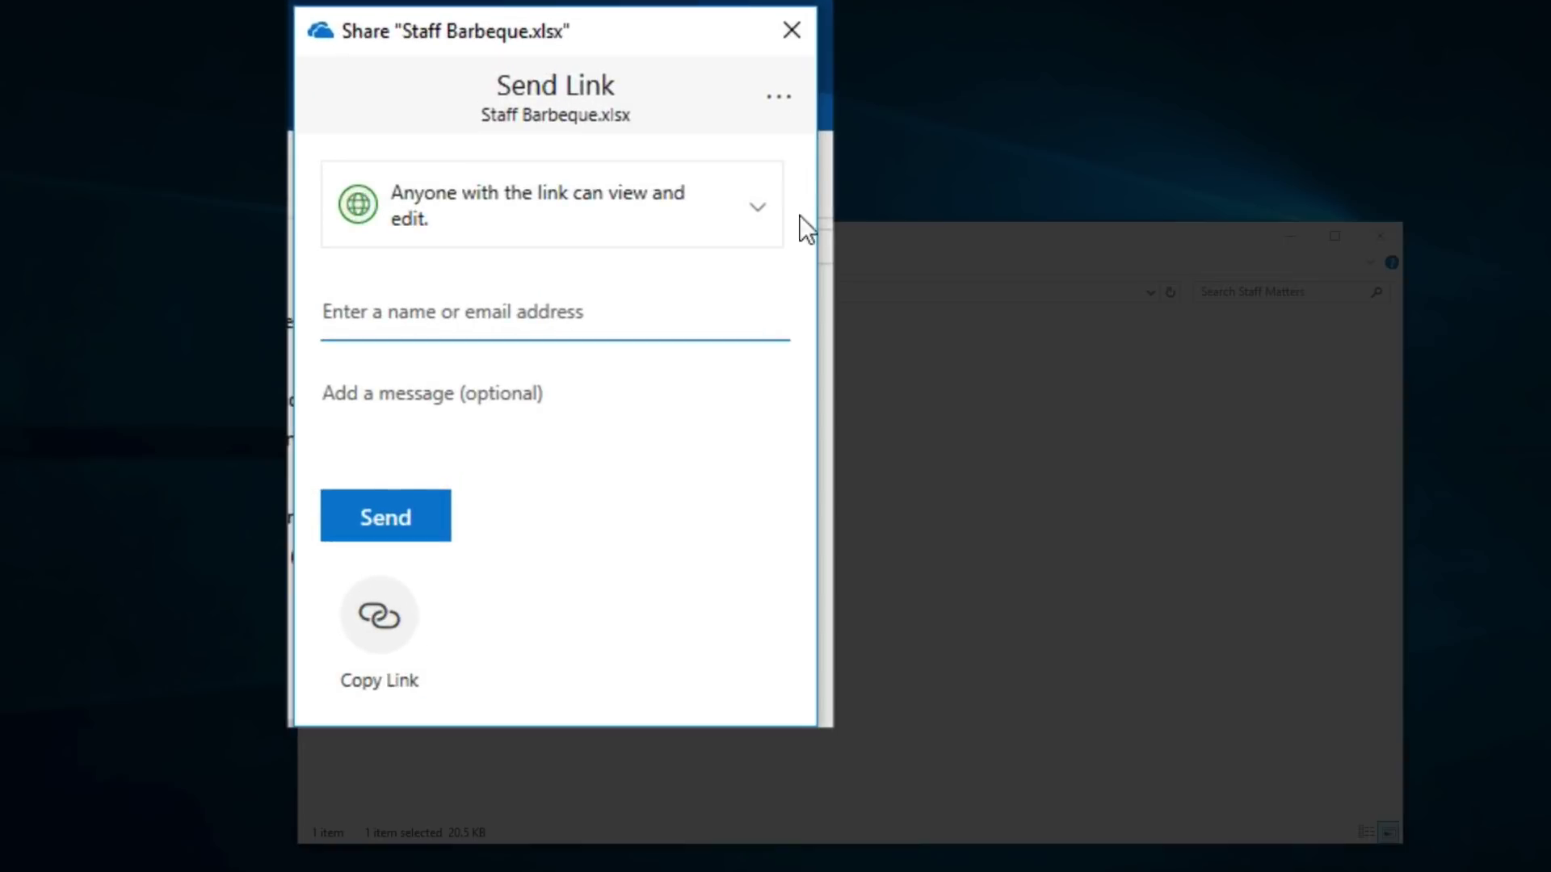
click(552, 308)
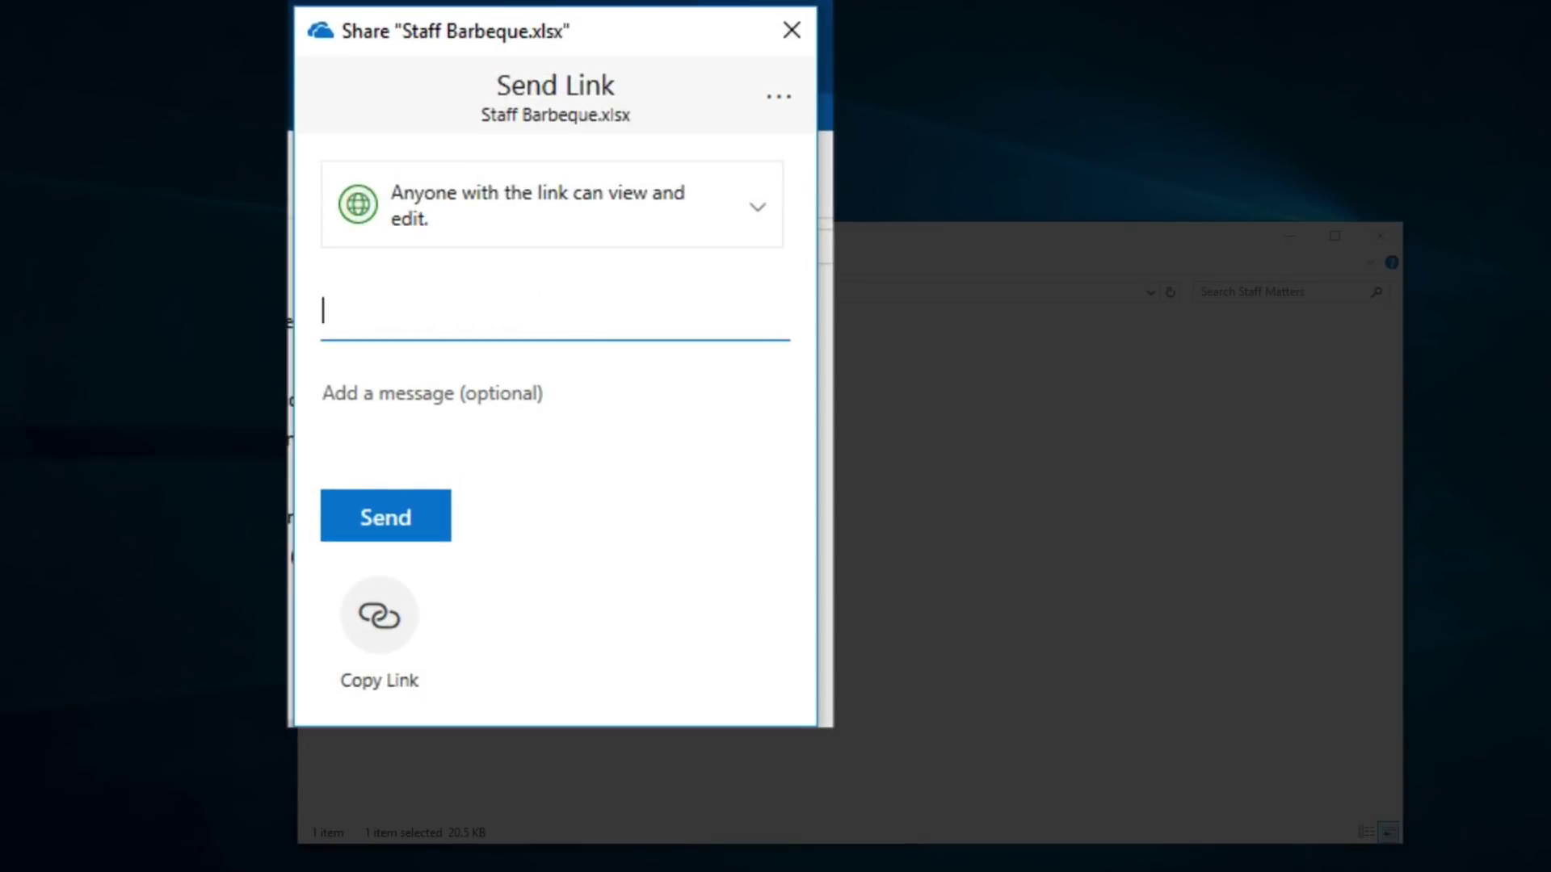
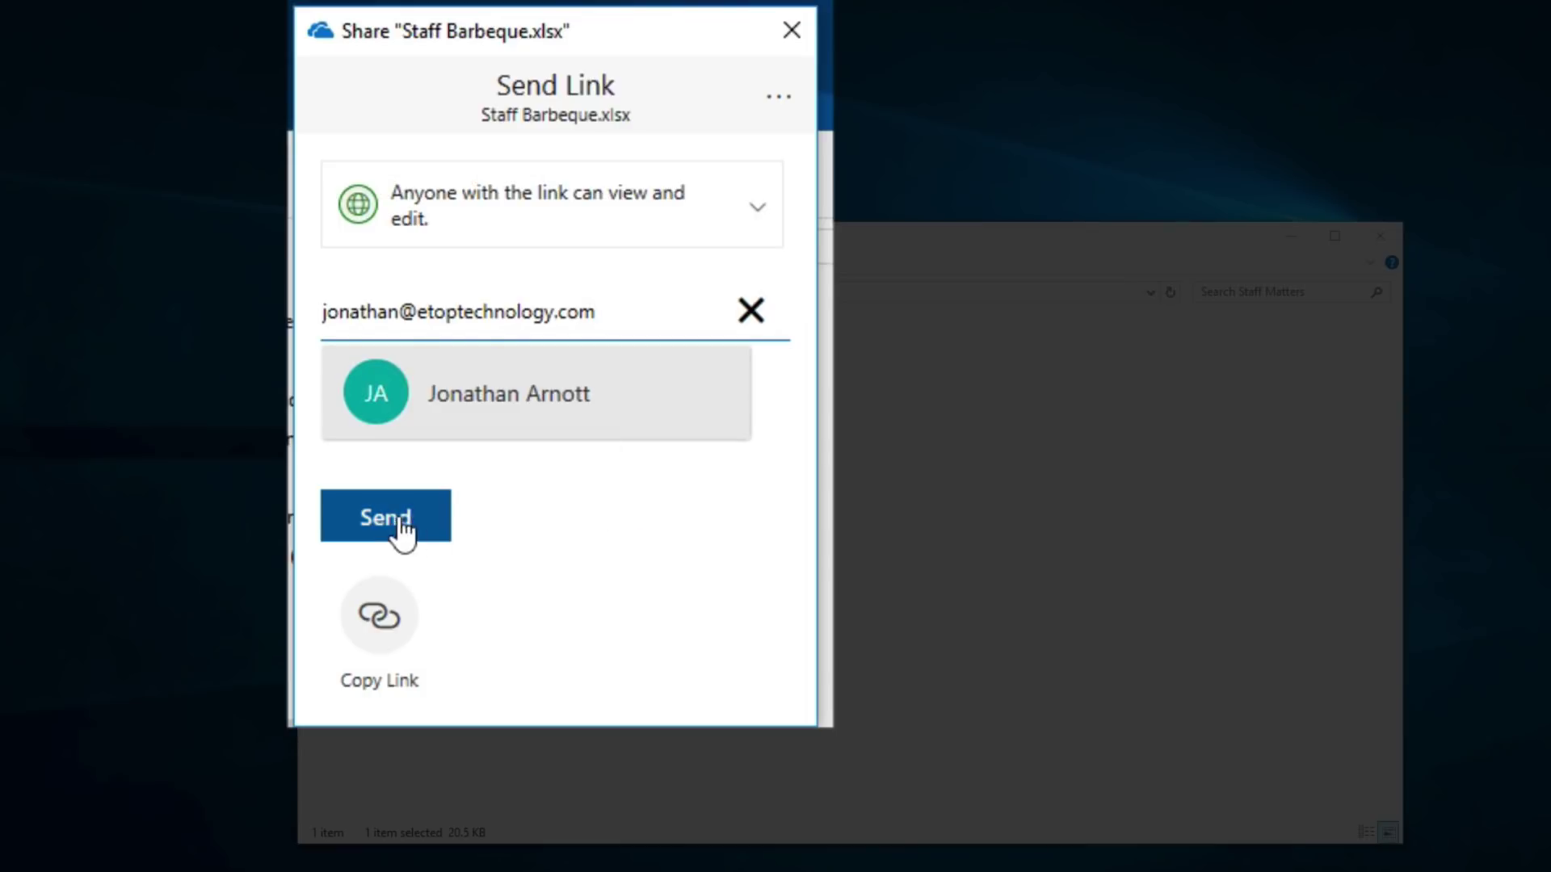
click(396, 526)
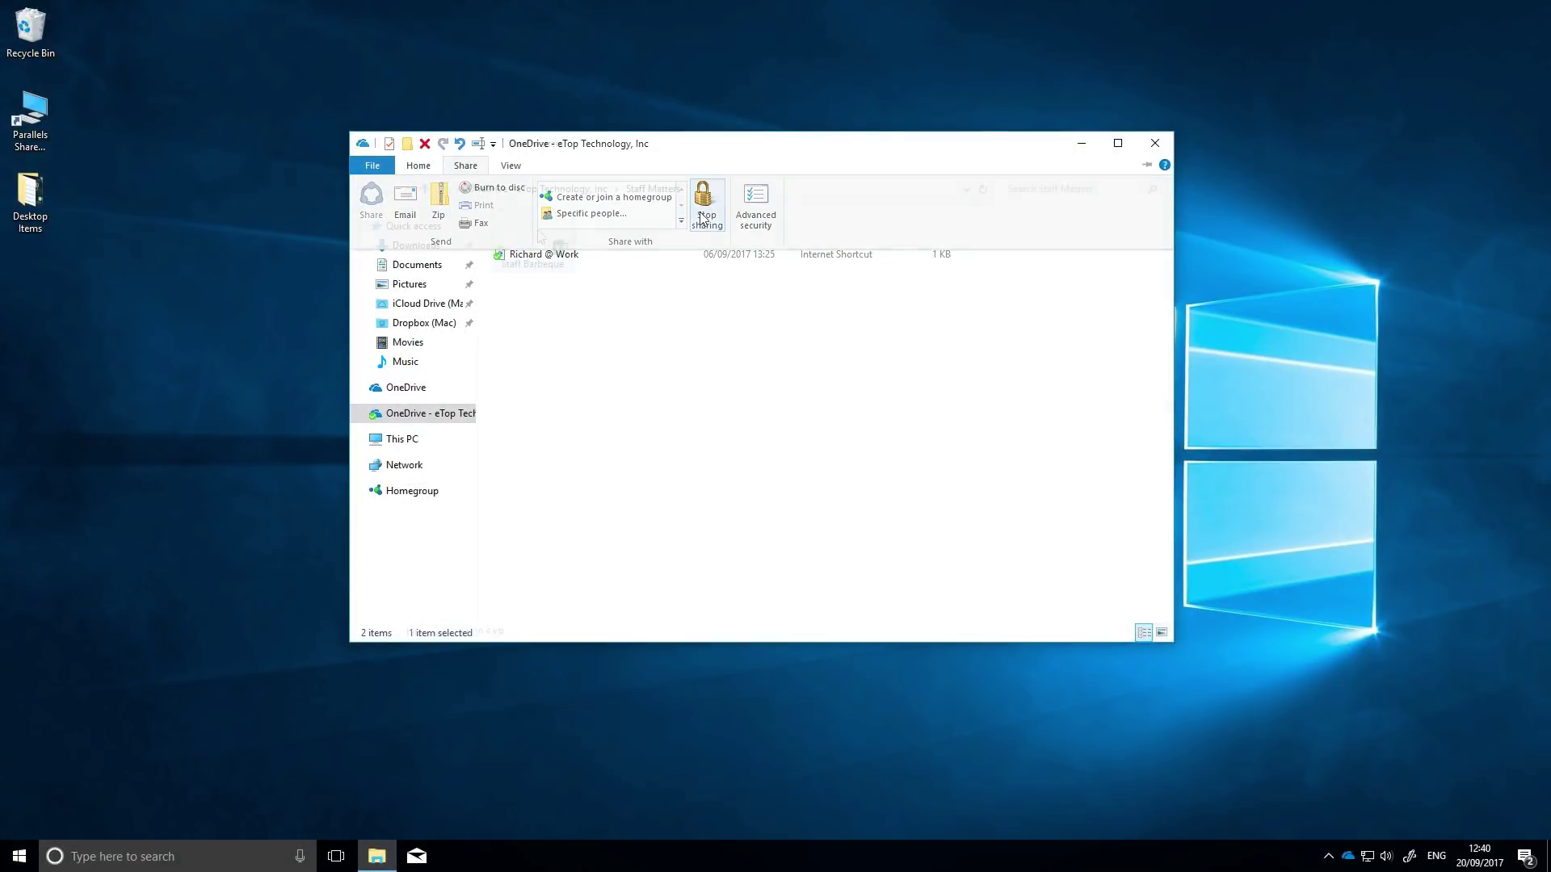
- Reopen the Staff Matters folder to see the shared Staff Barbeque spreadsheet
double_click(540, 253)
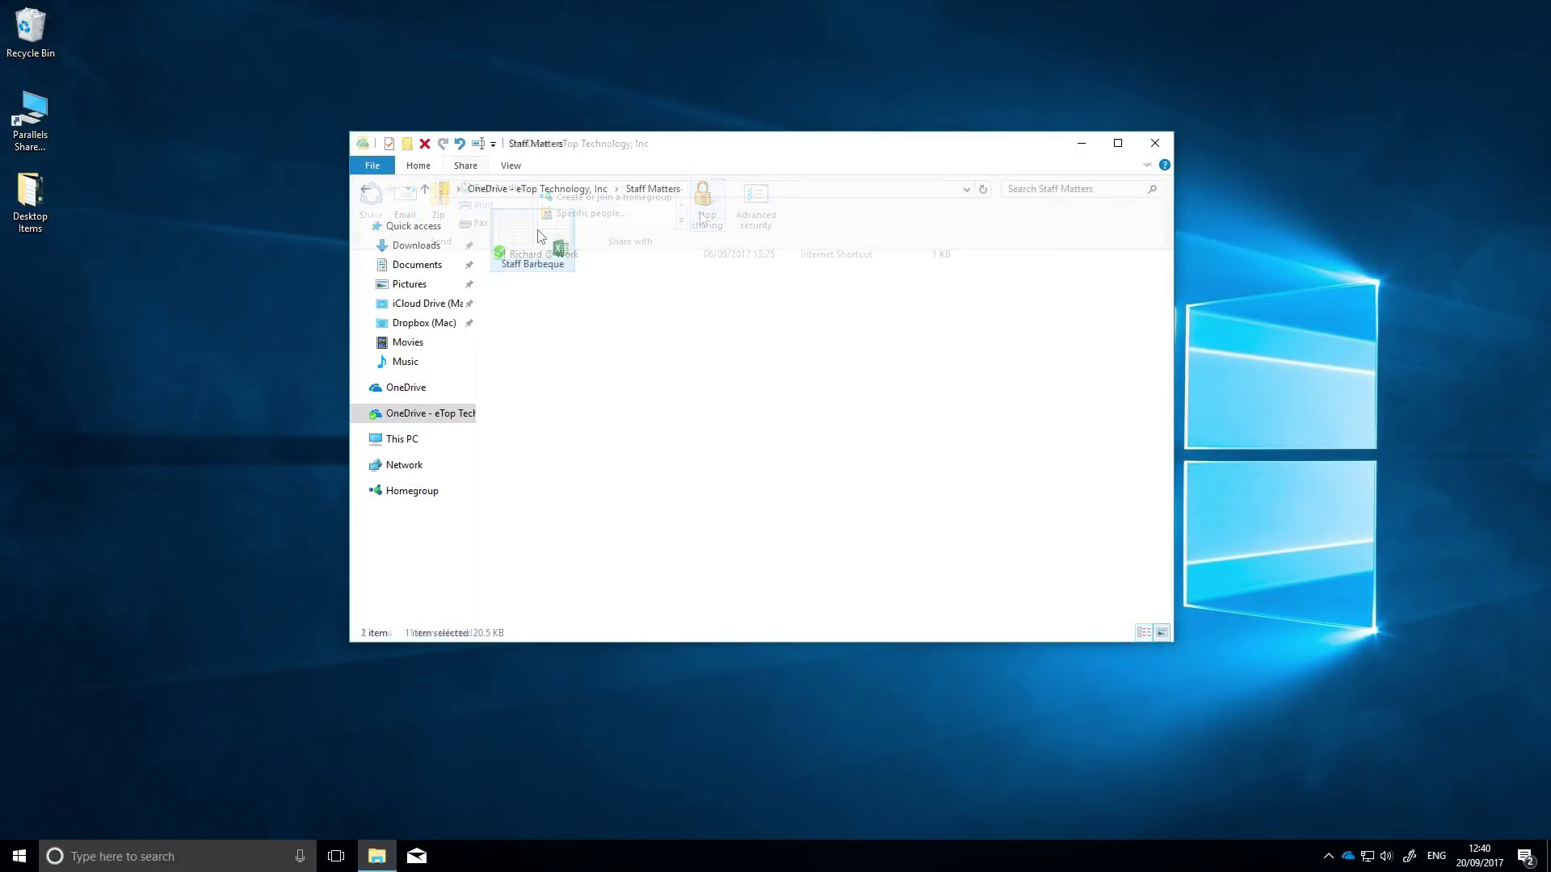